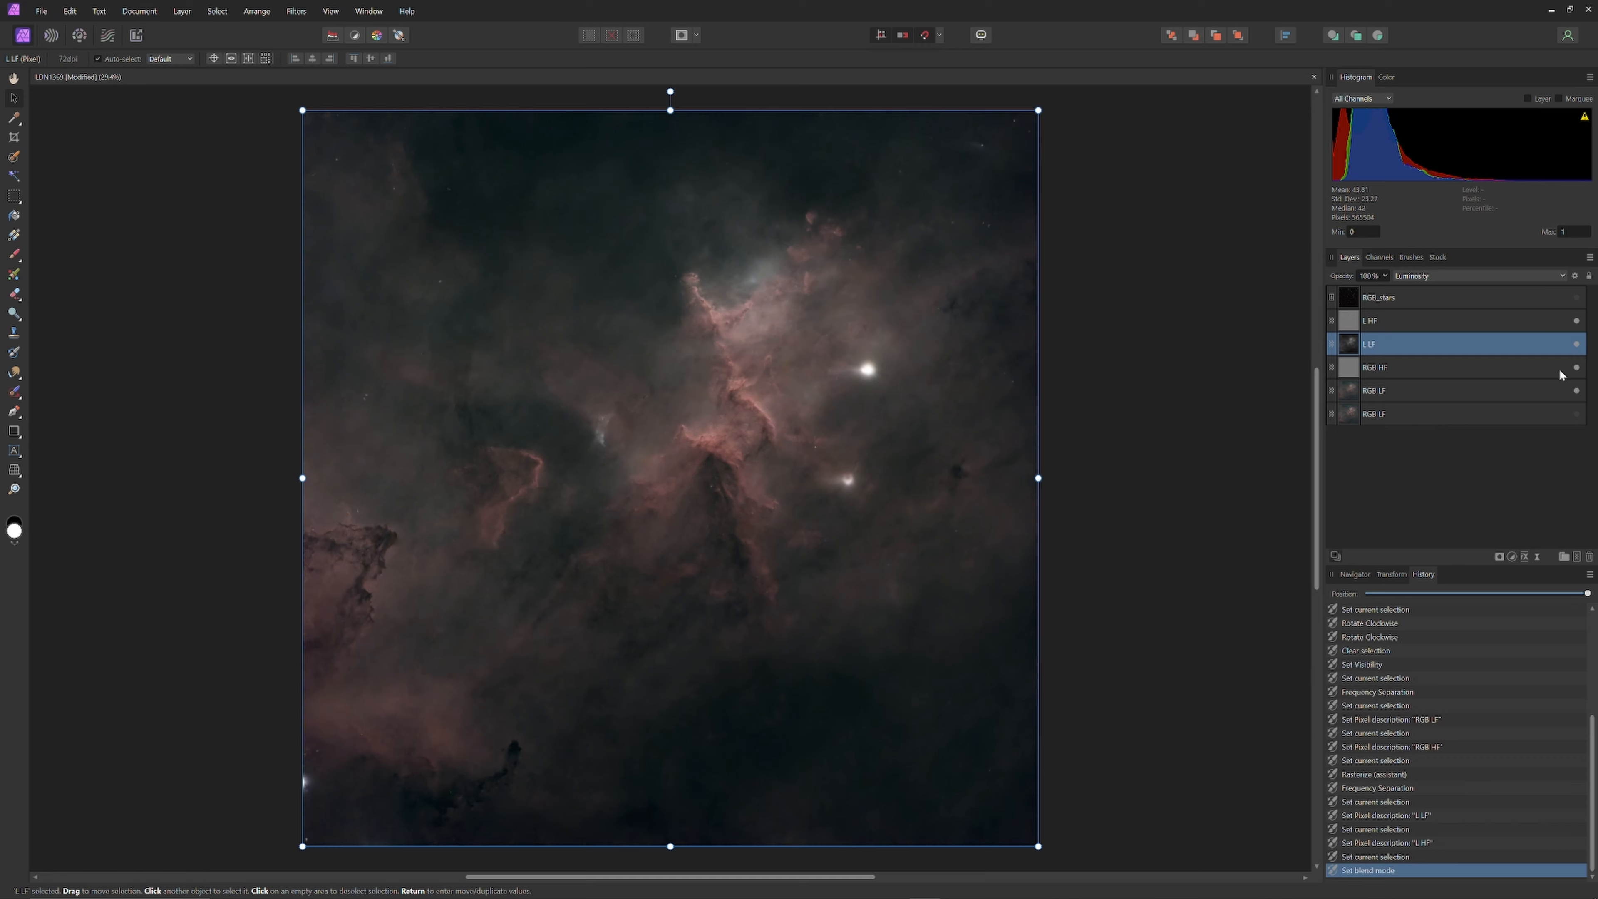
- Hide the RGB HF and upper RGB LF layers, and sharpen the L HF layer with a small-radius live Unsharp Mask
{"action": "left_click", "coordinate": [1576, 367]}
{"action": "left_click", "coordinate": [1576, 390]}
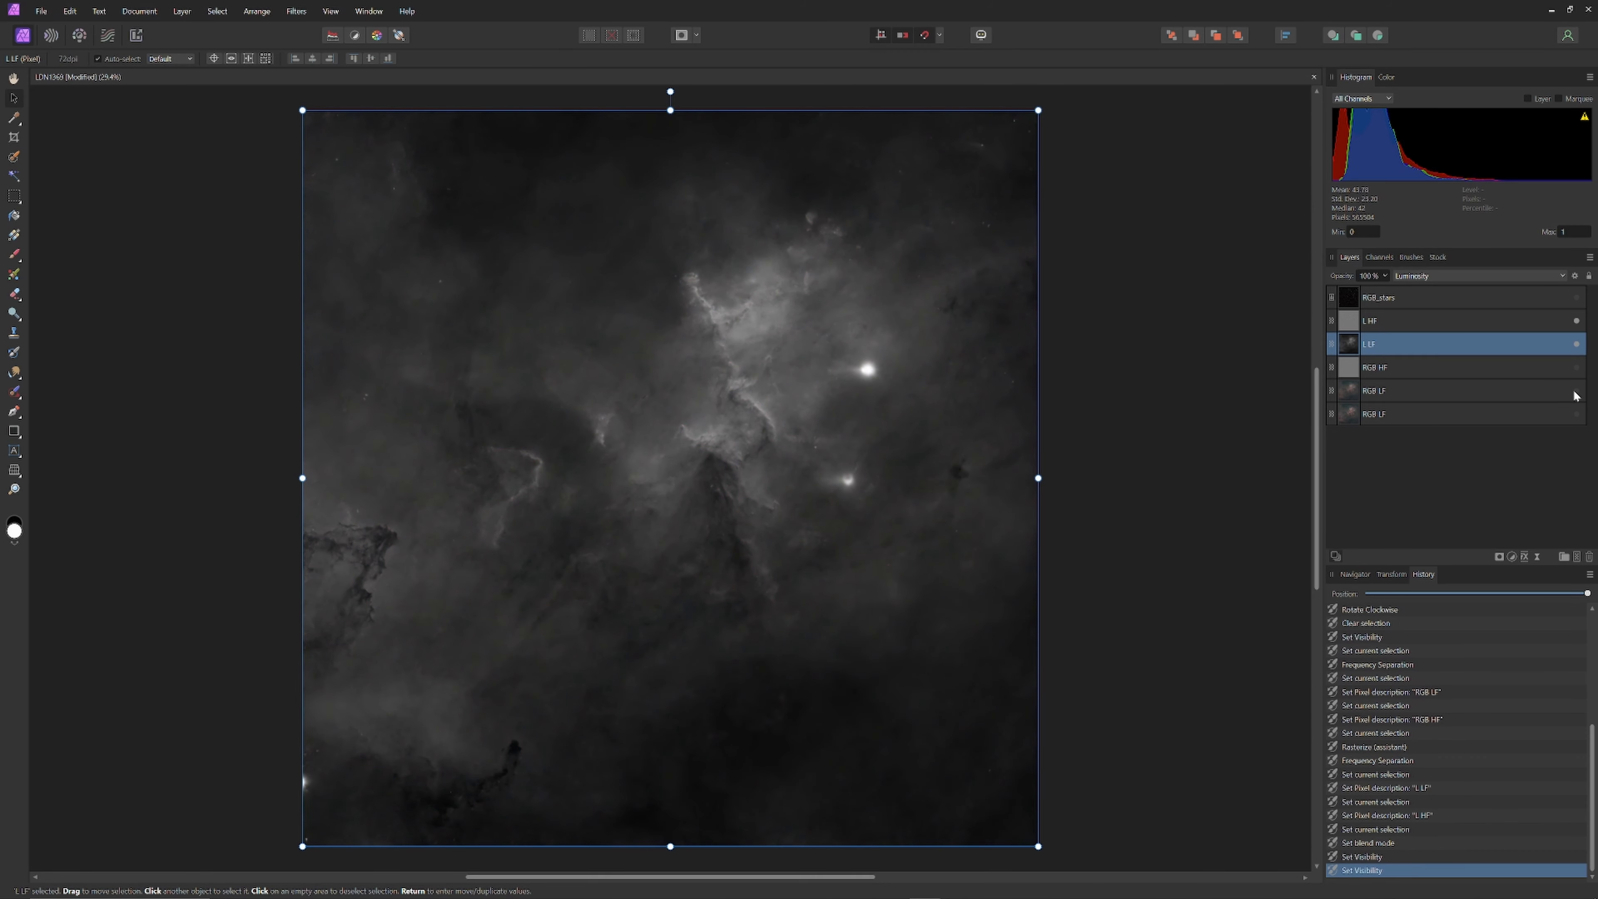
{"action": "left_click", "coordinate": [1429, 322]}
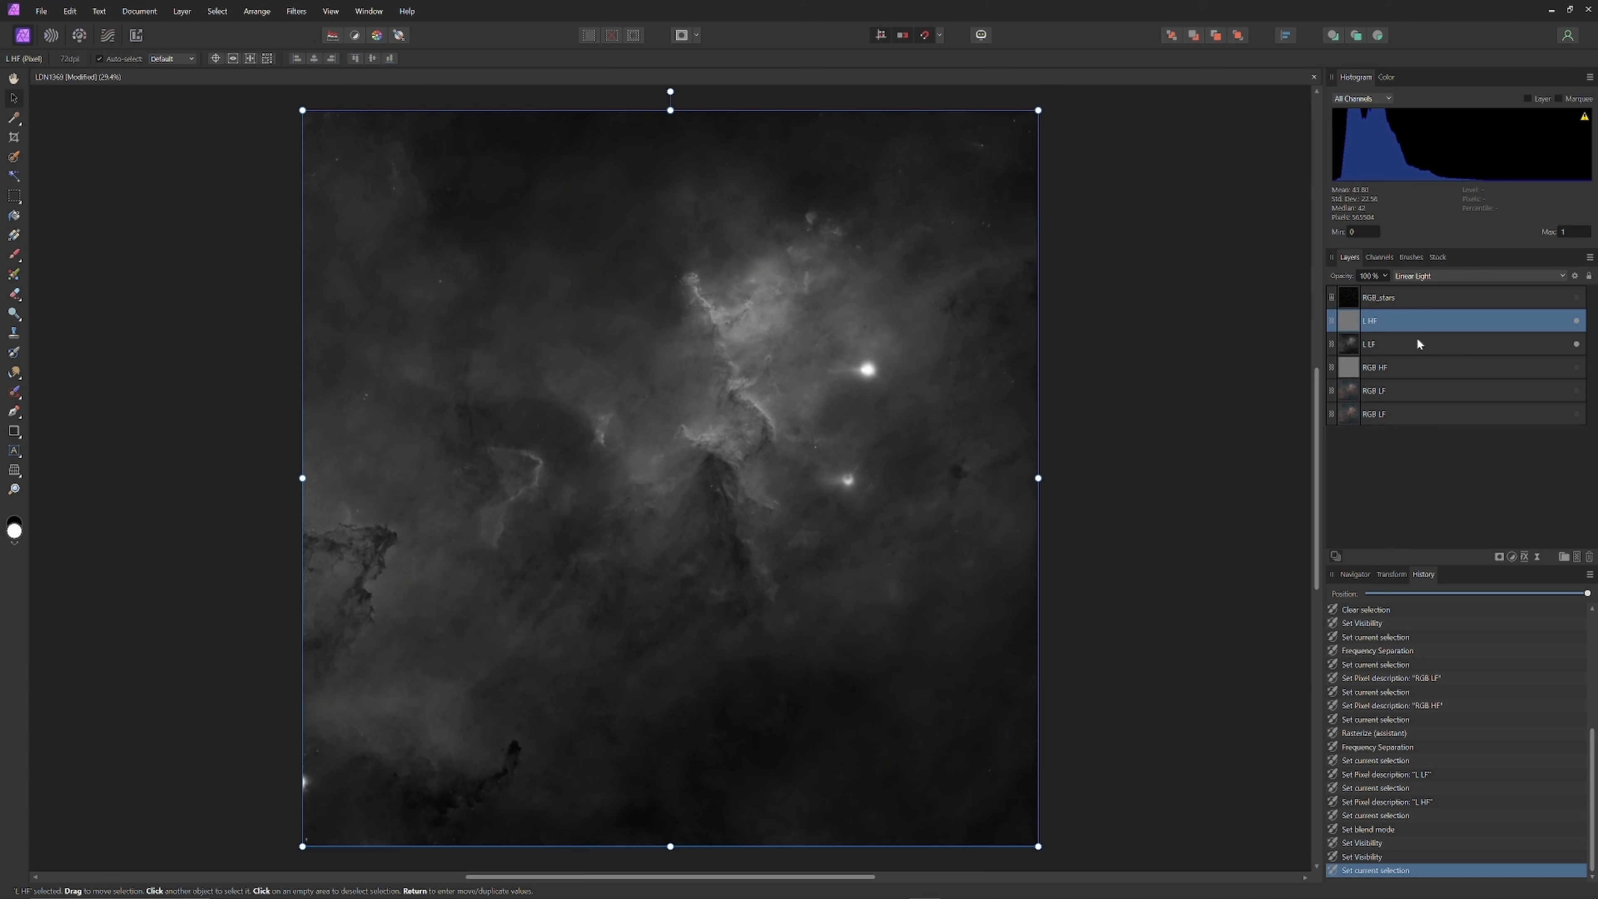
{"action": "left_click", "coordinate": [1537, 556]}
{"action": "left_click", "coordinate": [1567, 365]}
{"action": "left_click_drag", "start_coordinate": [1101, 782], "coordinate": [1137, 787]}
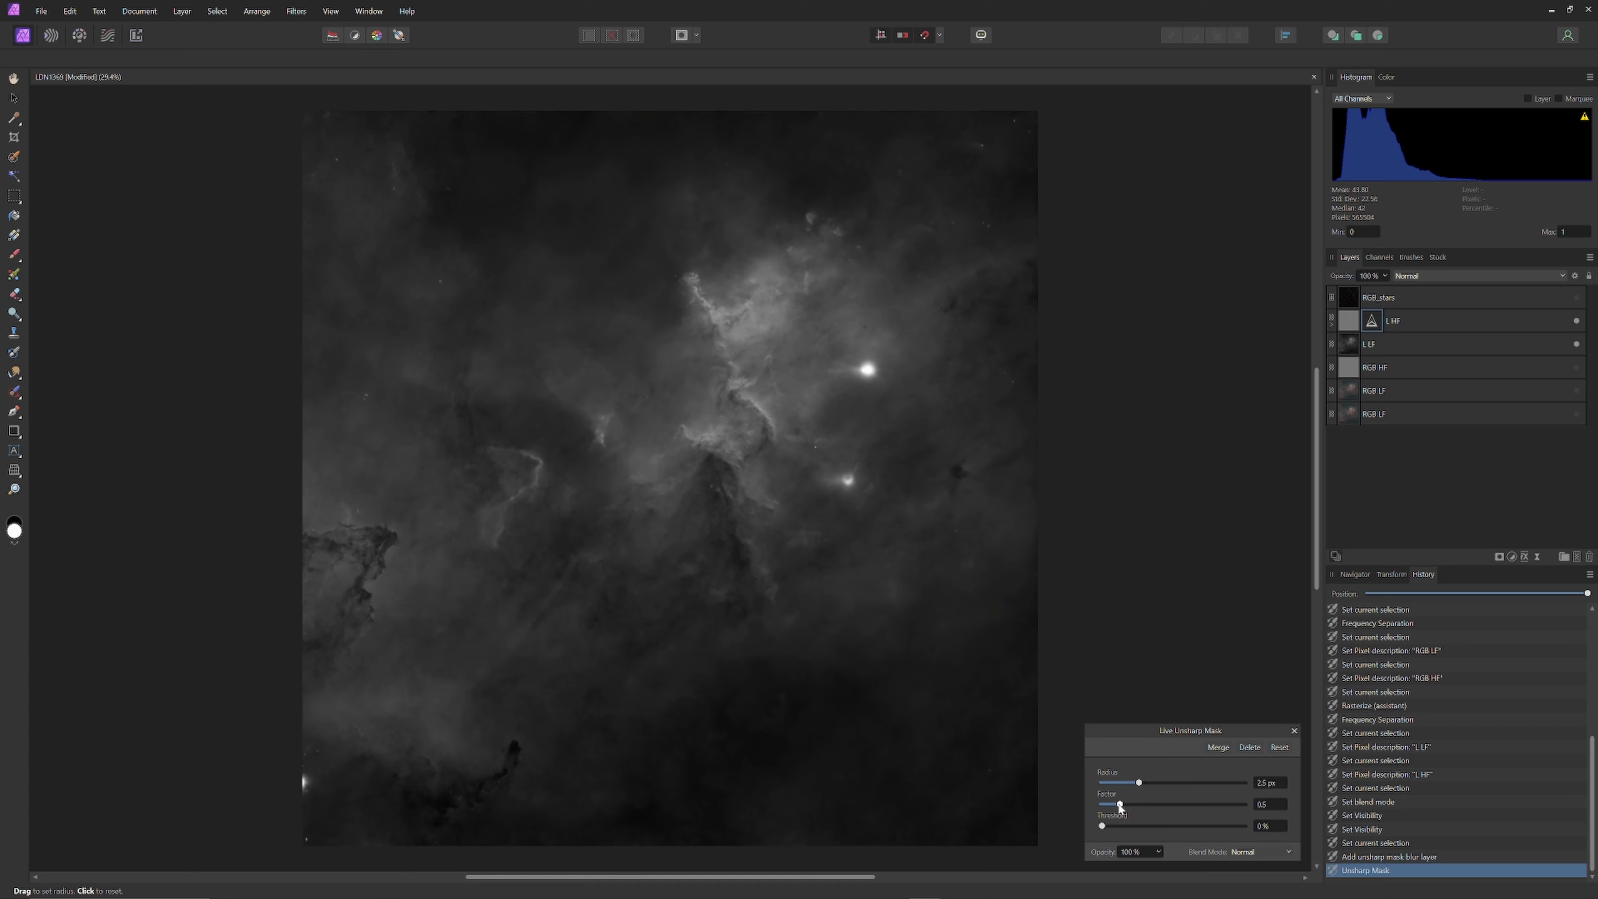
{"action": "left_click_drag", "start_coordinate": [1120, 805], "coordinate": [1125, 808]}
{"action": "left_click", "coordinate": [1290, 731]}
- Add a live Clarity filter to the L HF layer with a strength of 14%
{"action": "left_click", "coordinate": [1416, 321]}
{"action": "left_click", "coordinate": [1536, 557]}
{"action": "left_click", "coordinate": [1535, 391]}
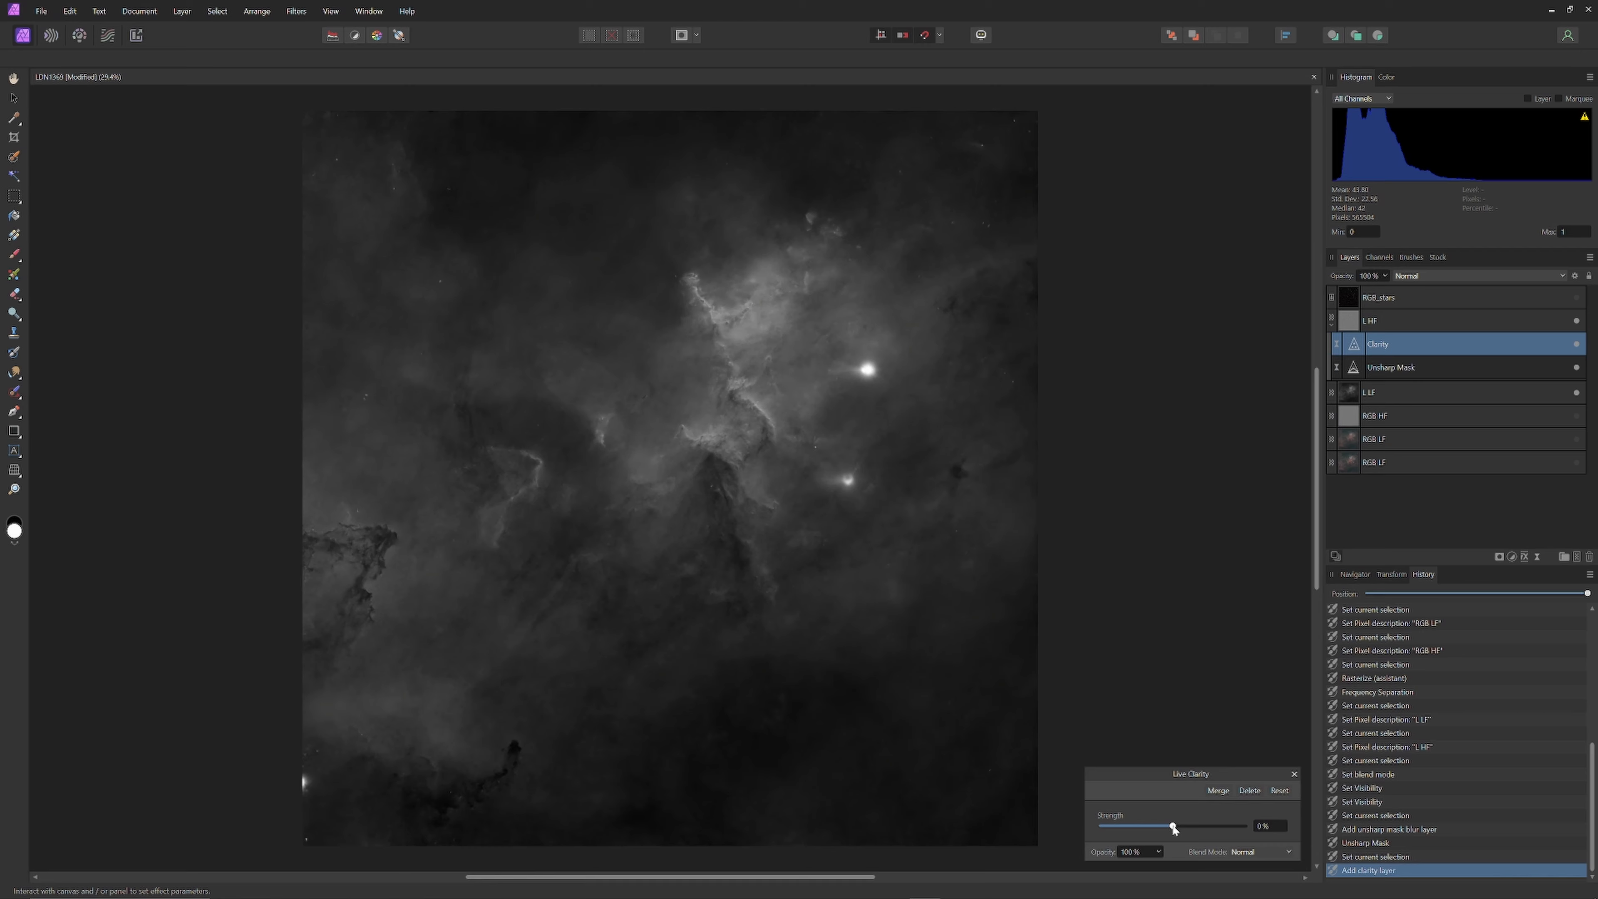
{"action": "left_click_drag", "start_coordinate": [1174, 830], "coordinate": [1184, 831]}
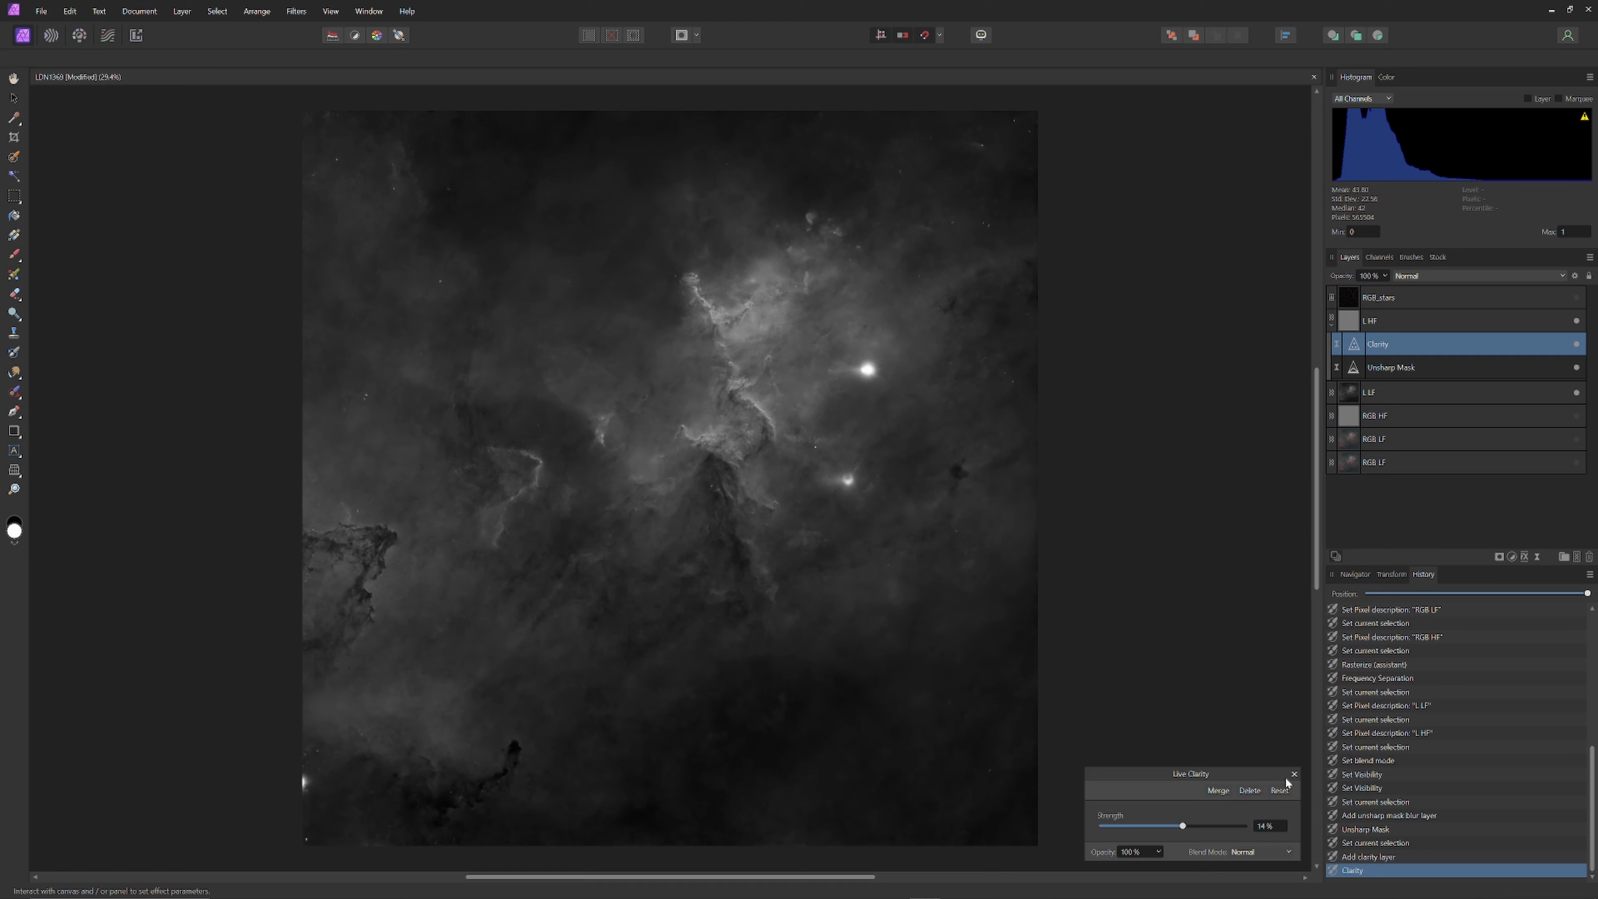
{"action": "left_click_drag", "start_coordinate": [1285, 777], "coordinate": [1287, 780]}
{"action": "left_click", "coordinate": [1296, 776]}
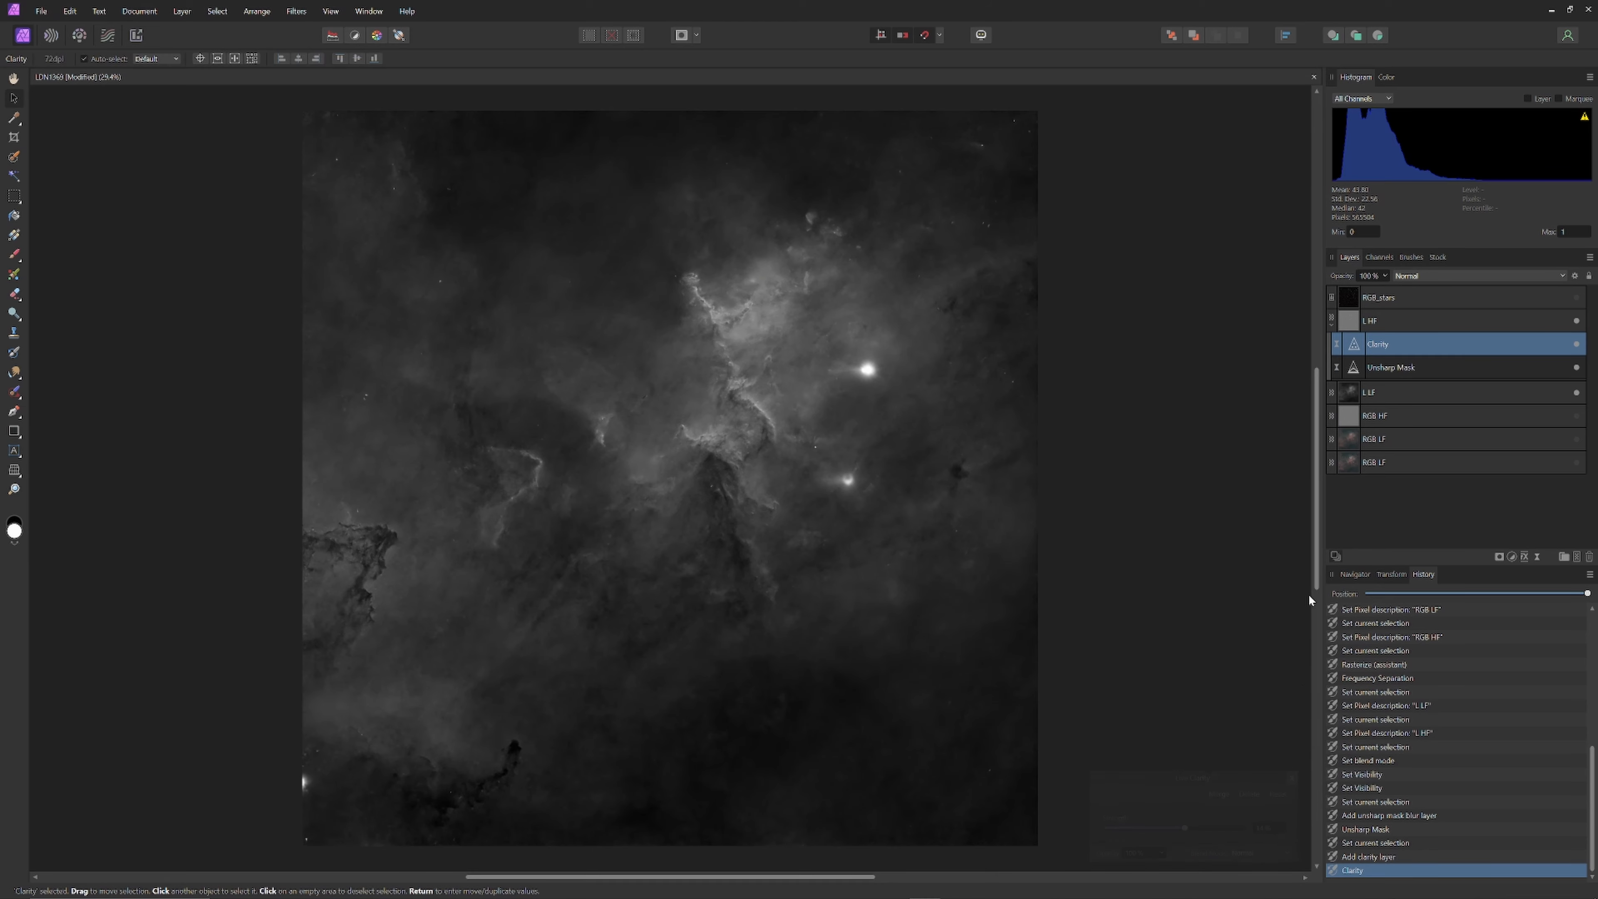
- Add a live High Pass filter in Soft Light blend mode to the L HF layer
{"action": "left_click", "coordinate": [1402, 322]}
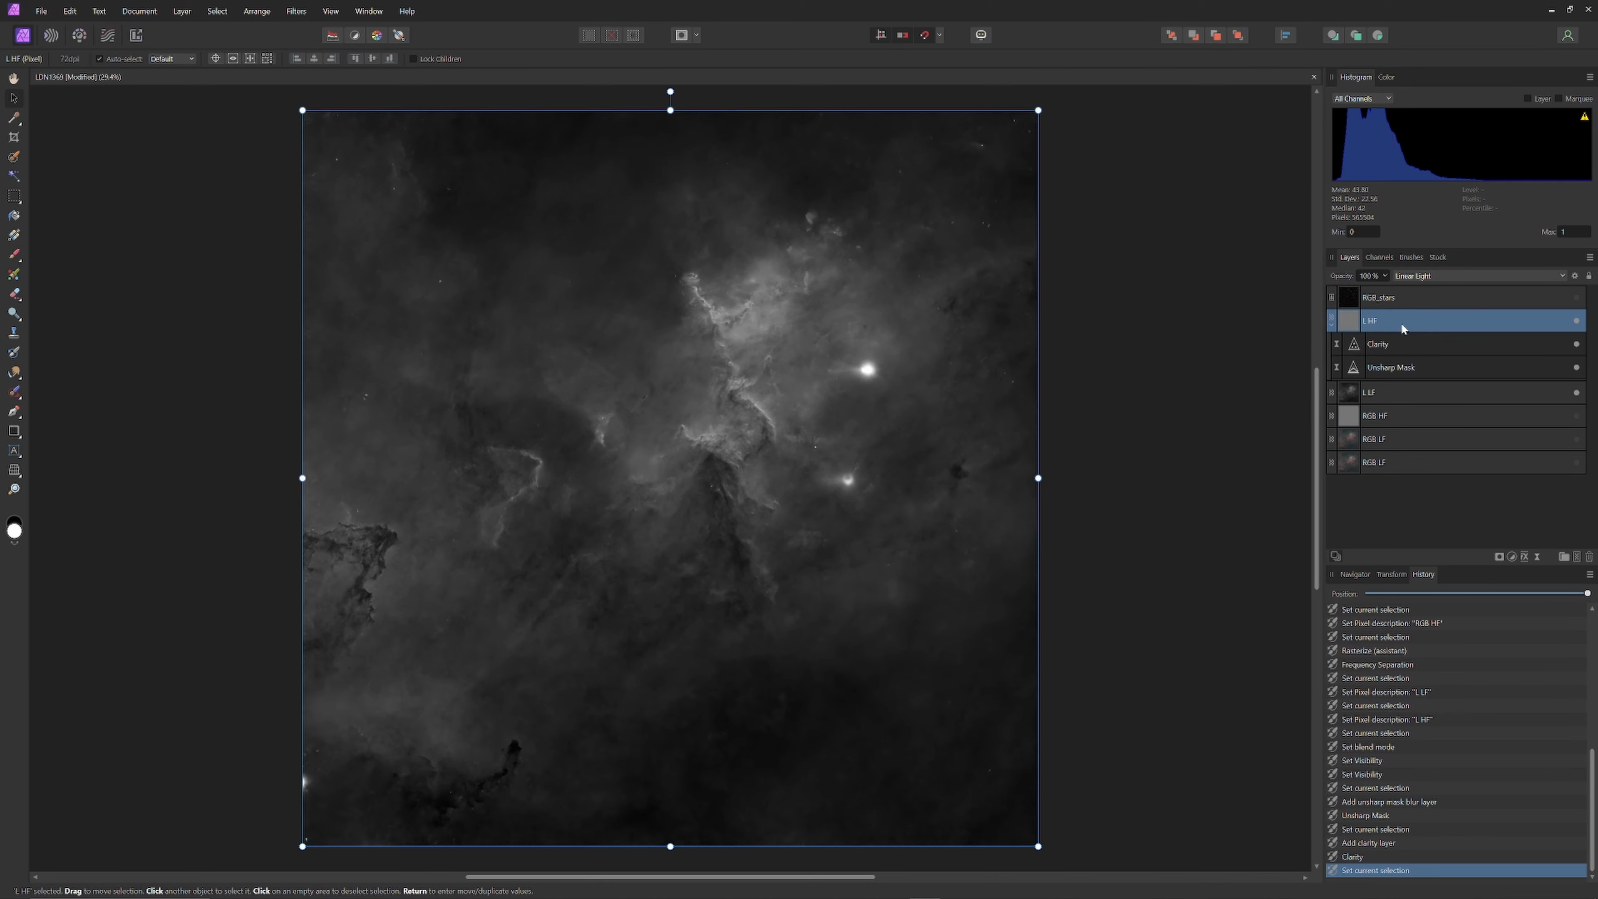
{"action": "left_click", "coordinate": [1535, 556]}
{"action": "left_click", "coordinate": [1505, 262]}
- Mask the High Pass, Clarity and Unsharp Mask filters of L HF by painting black along the image's right edge
{"action": "left_click", "coordinate": [1391, 391], "text": "shift"}
{"action": "left_click", "coordinate": [14, 254]}
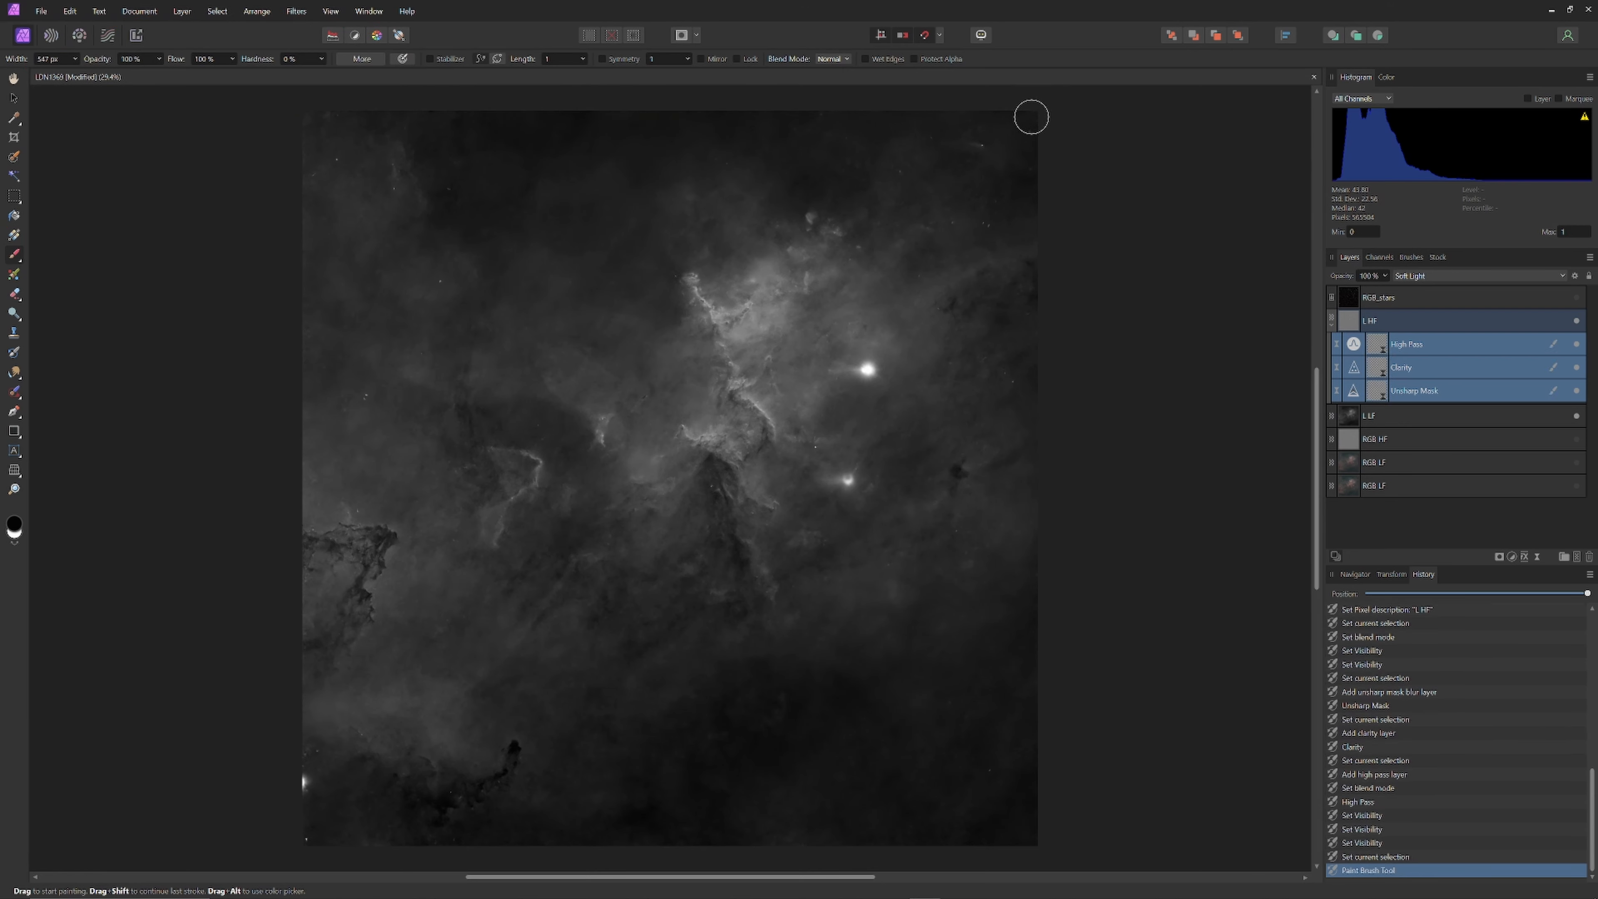
{"action": "left_click", "coordinate": [1029, 119]}
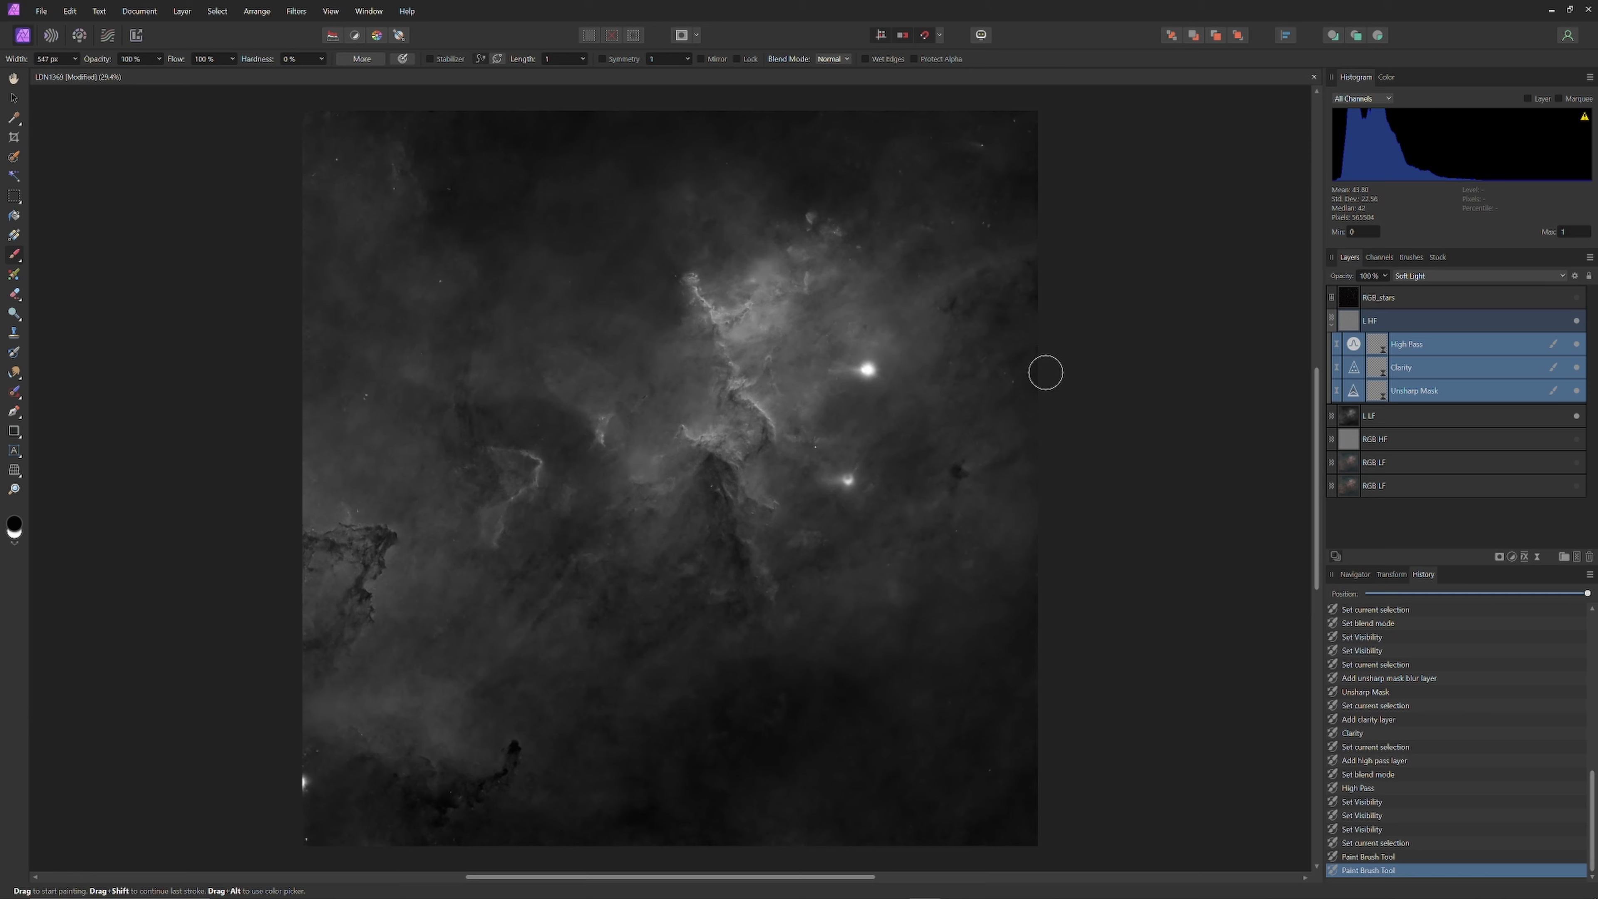
{"action": "left_click", "coordinate": [1042, 315]}
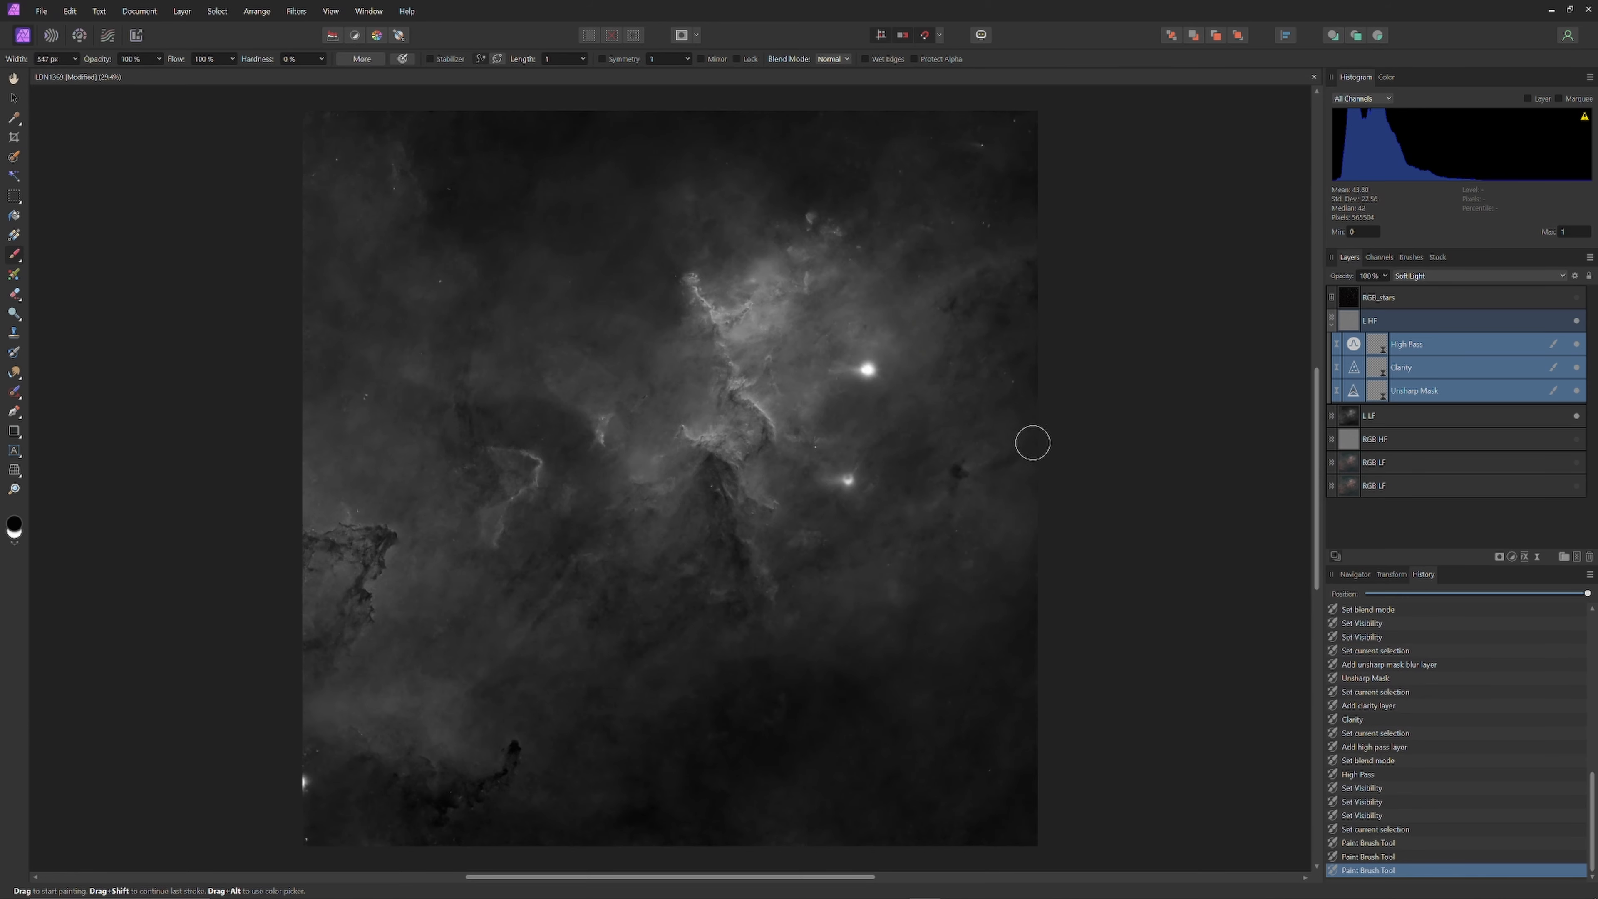
{"action": "left_click", "coordinate": [1038, 593]}
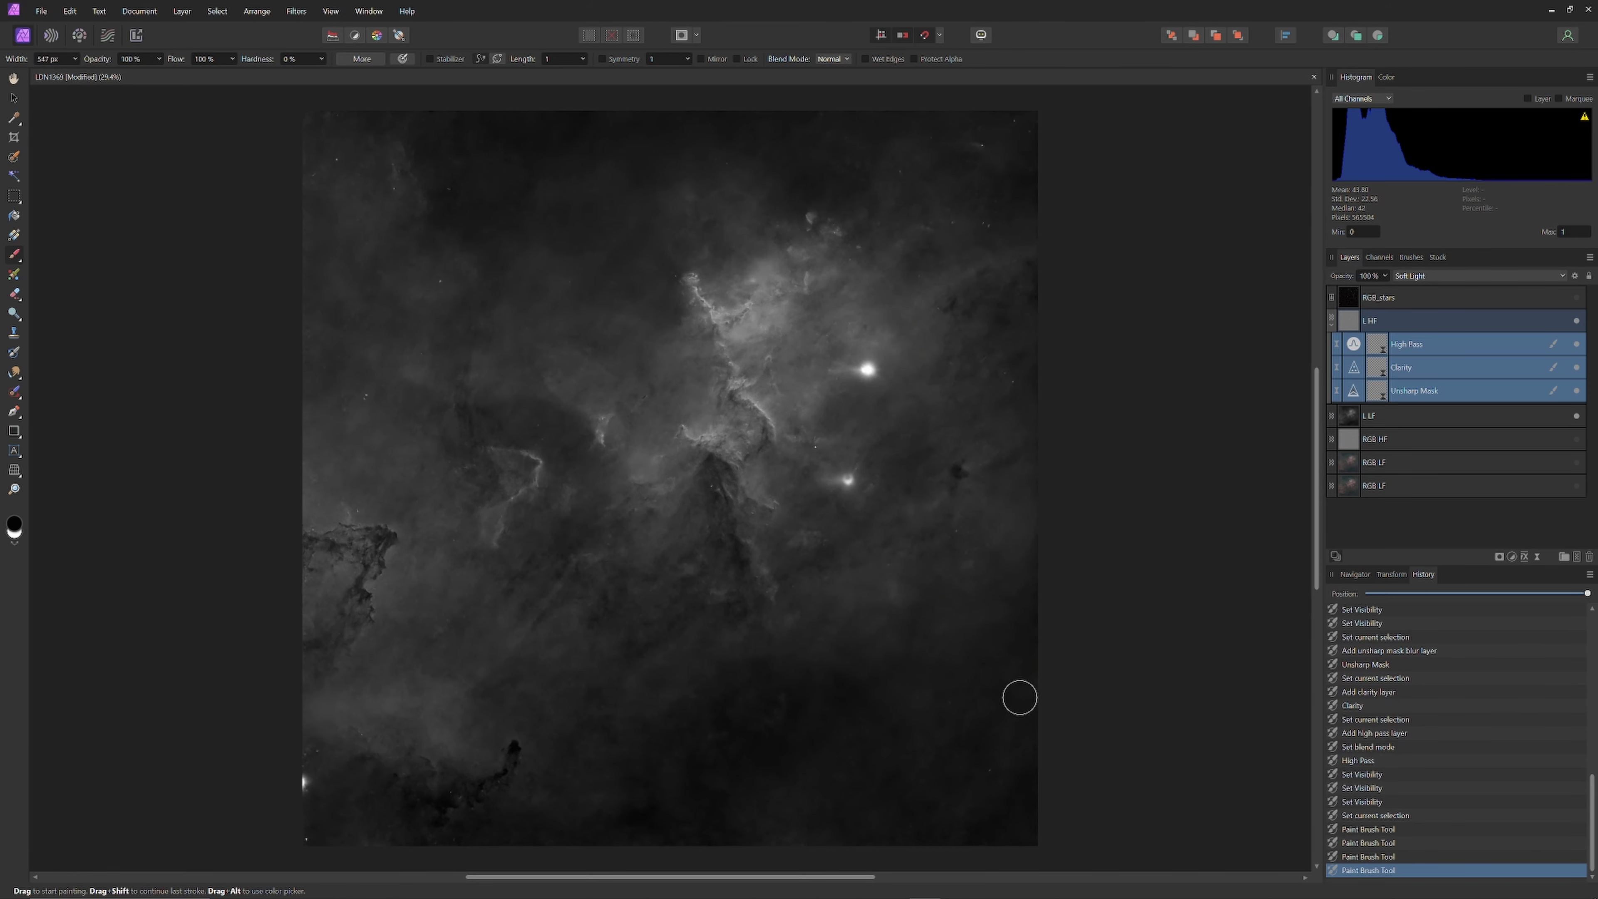
{"action": "left_click", "coordinate": [1039, 626]}
{"action": "left_click", "coordinate": [1037, 817]}
- Add a Levels adjustment to the L LF layer with black level 2% and white level 85%
{"action": "left_click", "coordinate": [1369, 415]}
{"action": "left_click", "coordinate": [1511, 556]}
{"action": "left_click", "coordinate": [1535, 571]}
{"action": "mouse_move", "coordinate": [1288, 742]}
{"action": "left_mouse_down"}
{"action": "mouse_move", "coordinate": [1225, 747]}
{"action": "mouse_move", "coordinate": [1248, 743]}
{"action": "left_mouse_up"}
{"action": "left_click_drag", "start_coordinate": [1045, 715], "coordinate": [1050, 714]}
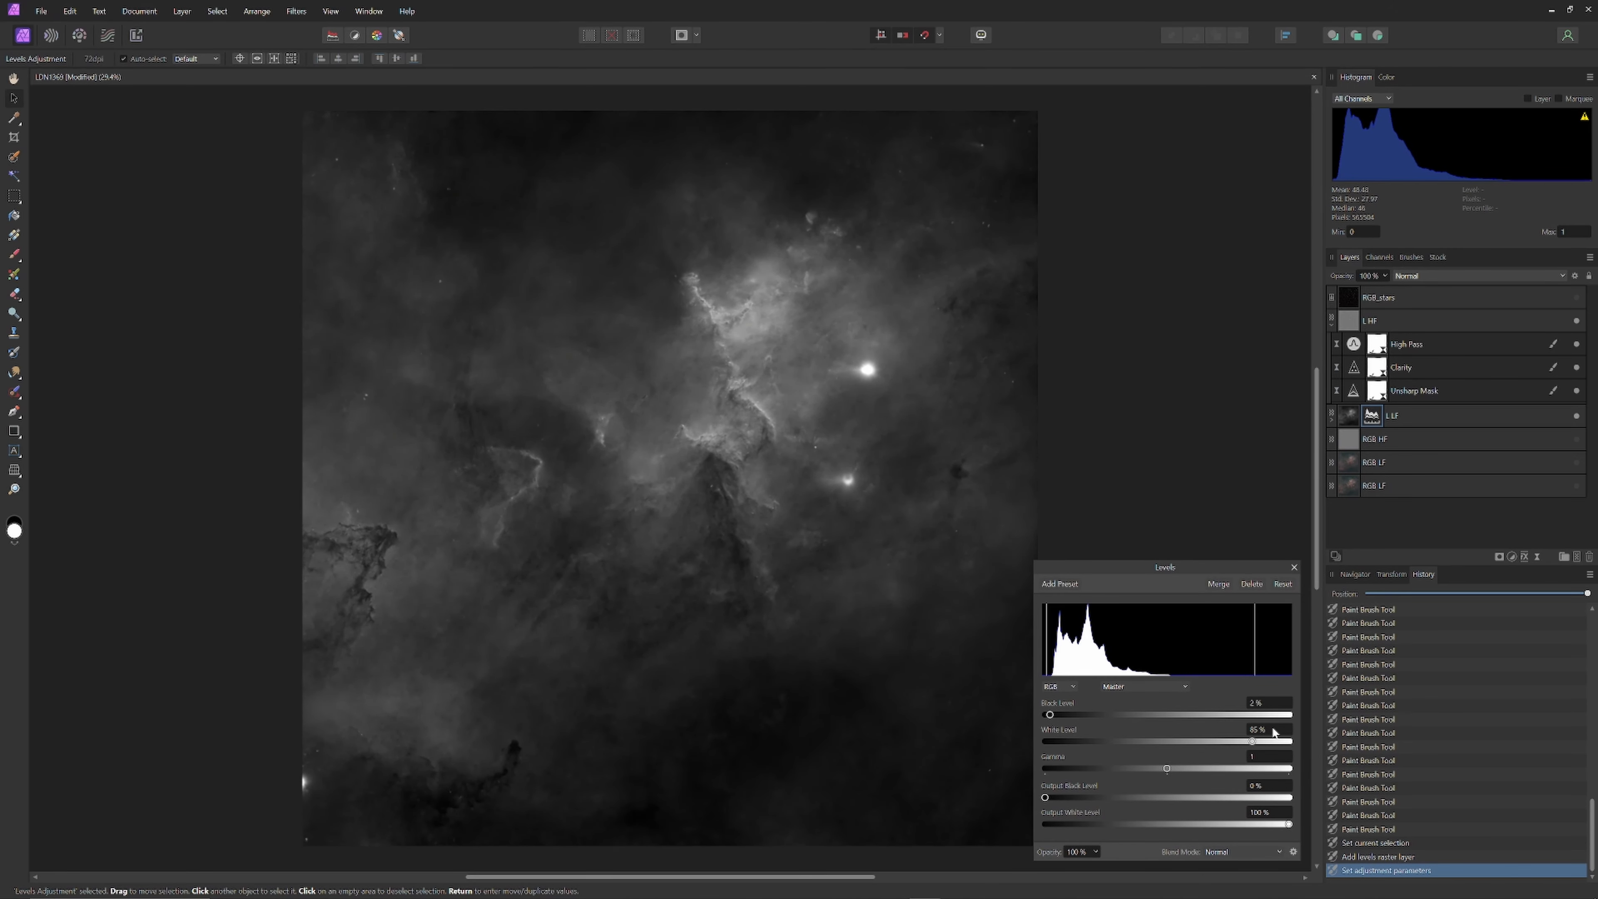
{"action": "left_click", "coordinate": [1294, 567]}
{"action": "key", "text": "b"}
{"action": "left_click", "coordinate": [868, 376]}
{"action": "key", "text": "ctrl+z"}
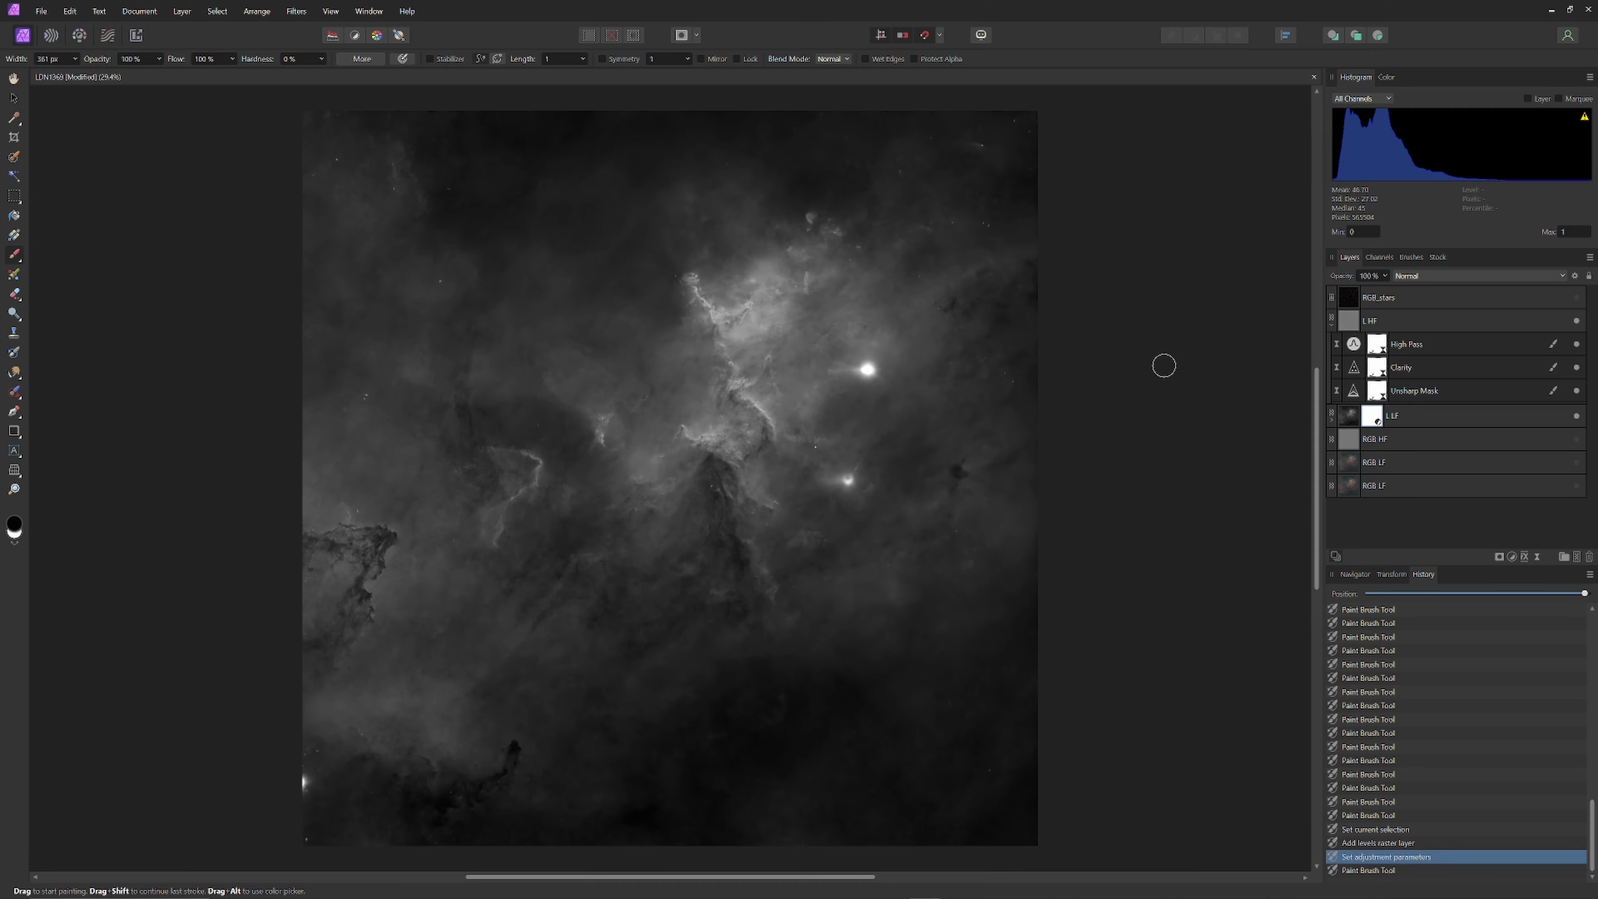
- Add a Luminosity Range Mask, nest it under the Levels Adjustment of L LF, and shape its luminosity range
{"action": "left_click", "coordinate": [1331, 418]}
{"action": "left_click", "coordinate": [1499, 557]}
{"action": "left_click", "coordinate": [1416, 607]}
{"action": "mouse_move", "coordinate": [1294, 652]}
{"action": "left_mouse_down"}
{"action": "mouse_move", "coordinate": [1303, 808]}
{"action": "mouse_move", "coordinate": [1329, 738]}
{"action": "mouse_move", "coordinate": [1298, 649]}
{"action": "left_mouse_up"}
{"action": "mouse_move", "coordinate": [1071, 652]}
{"action": "left_mouse_down"}
{"action": "mouse_move", "coordinate": [1067, 707]}
{"action": "mouse_move", "coordinate": [1070, 652]}
{"action": "left_mouse_up"}
{"action": "left_click_drag", "start_coordinate": [1409, 416], "coordinate": [1389, 465]}
{"action": "left_click_drag", "start_coordinate": [1294, 652], "coordinate": [1268, 799]}
- Turn the visibility of the RGB HF and upper RGB LF layers back on
{"action": "left_click", "coordinate": [1576, 534]}
{"action": "left_click", "coordinate": [1576, 511]}
{"action": "left_click", "coordinate": [1576, 488]}
- Add a live Unsharp Mask to the RGB HF layer with radius 17.3 px and factor 0.744
{"action": "left_click", "coordinate": [1374, 488]}
{"action": "left_click", "coordinate": [1537, 556]}
{"action": "mouse_move", "coordinate": [1148, 791]}
{"action": "left_mouse_down"}
{"action": "mouse_move", "coordinate": [1169, 795]}
{"action": "mouse_move", "coordinate": [1131, 810]}
{"action": "left_mouse_up"}
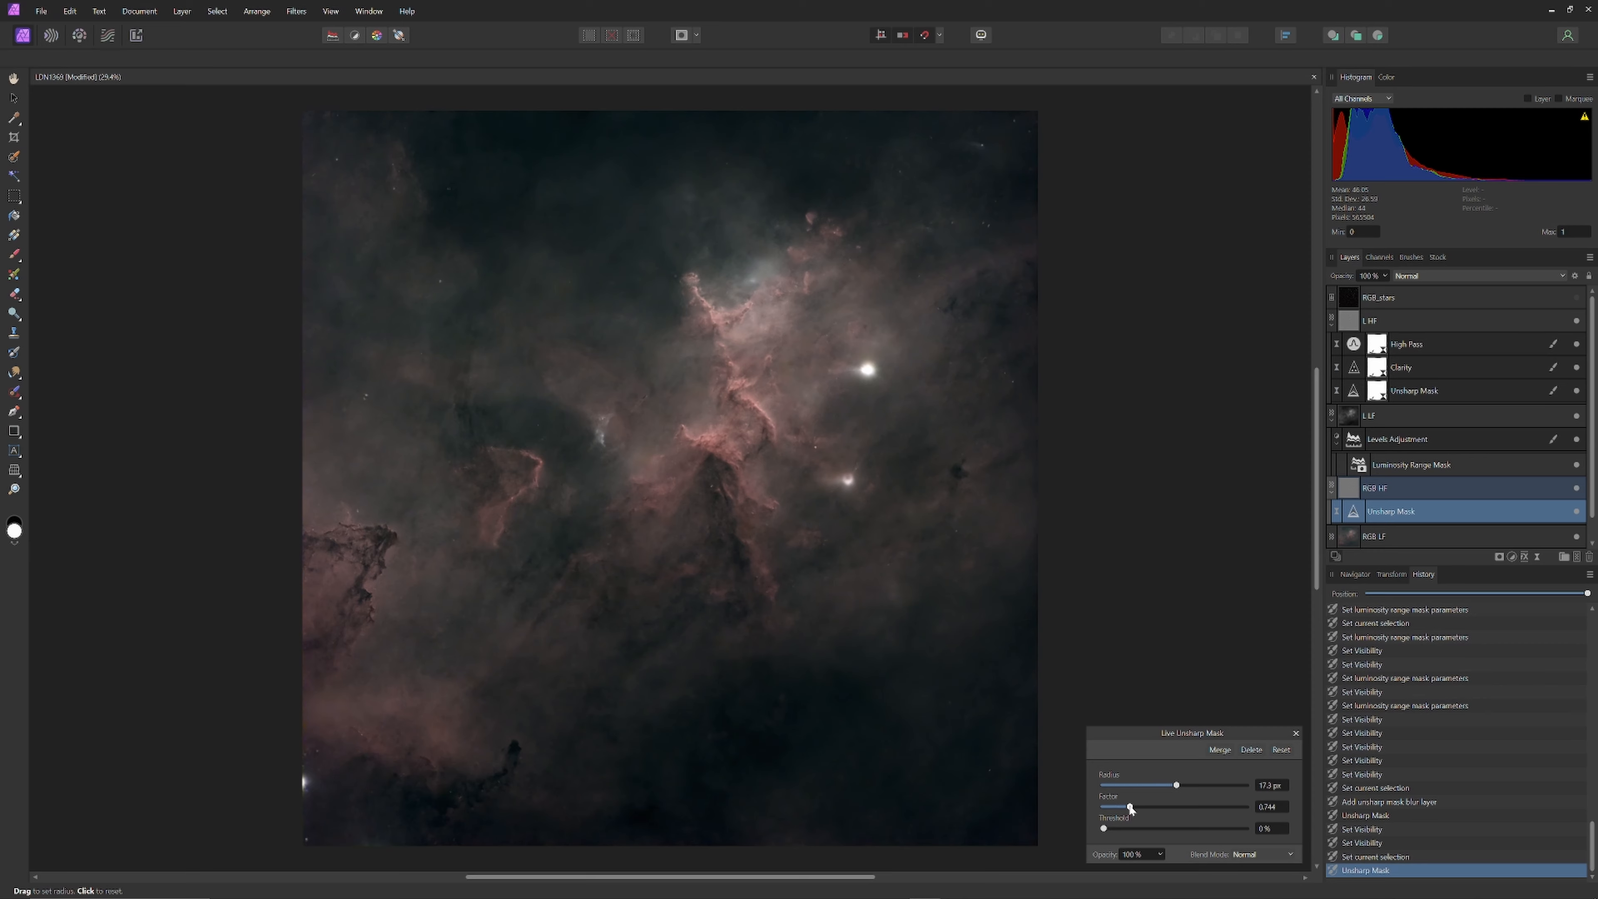
- Add a live Clarity filter to the RGB HF layer with a strength of 24%
{"action": "left_click", "coordinate": [1537, 556]}
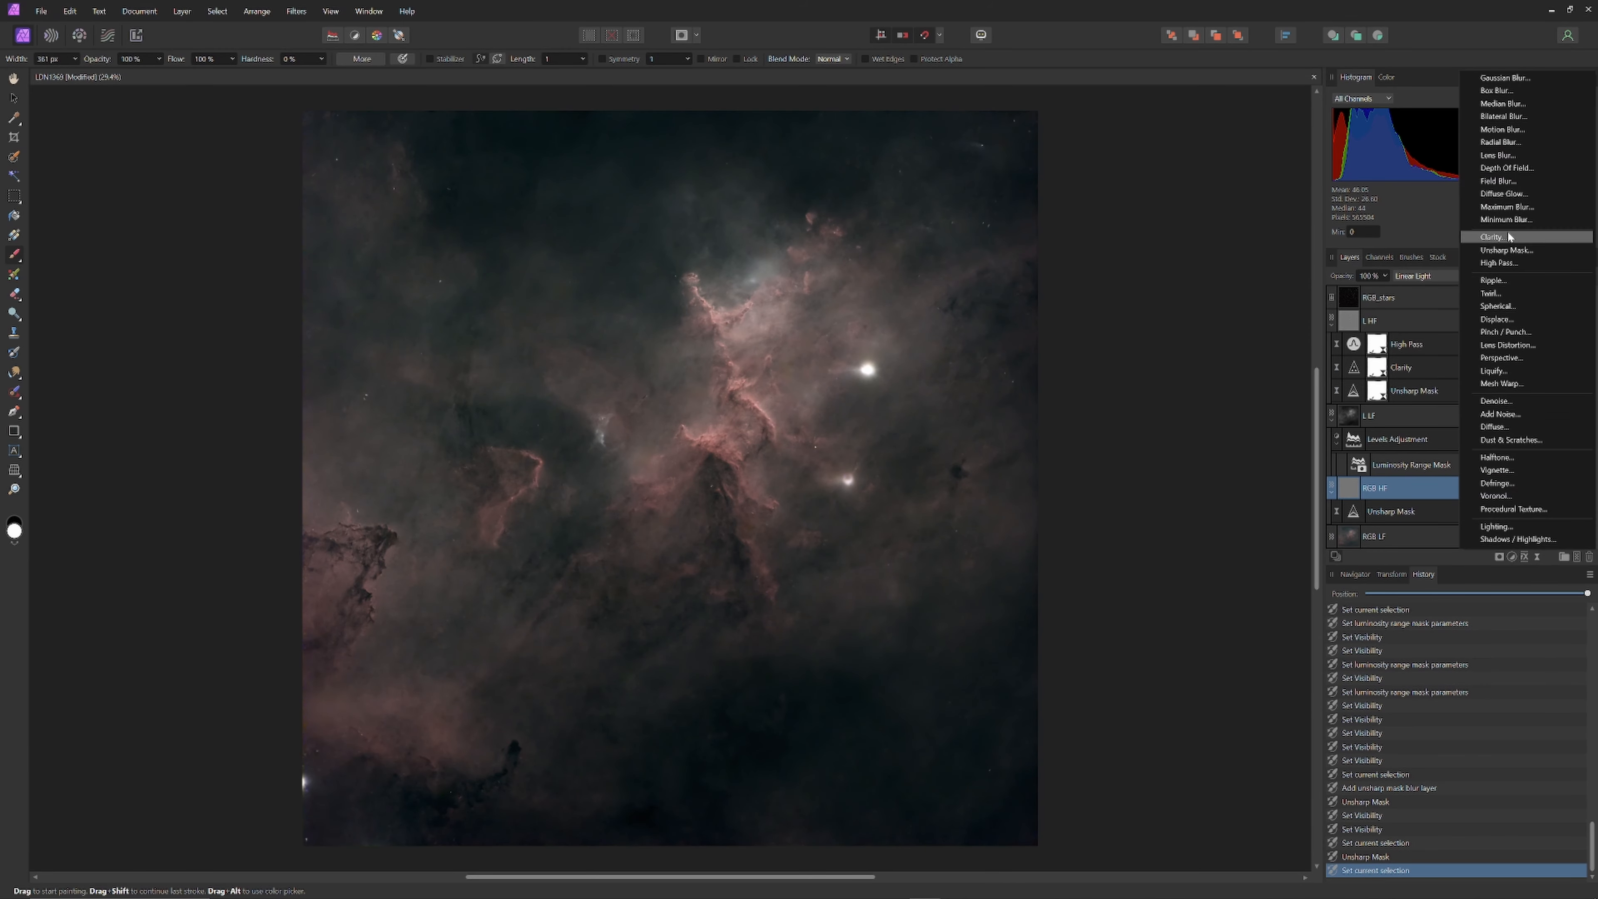
{"action": "left_click", "coordinate": [1510, 242]}
{"action": "left_click_drag", "start_coordinate": [1174, 829], "coordinate": [1191, 829]}
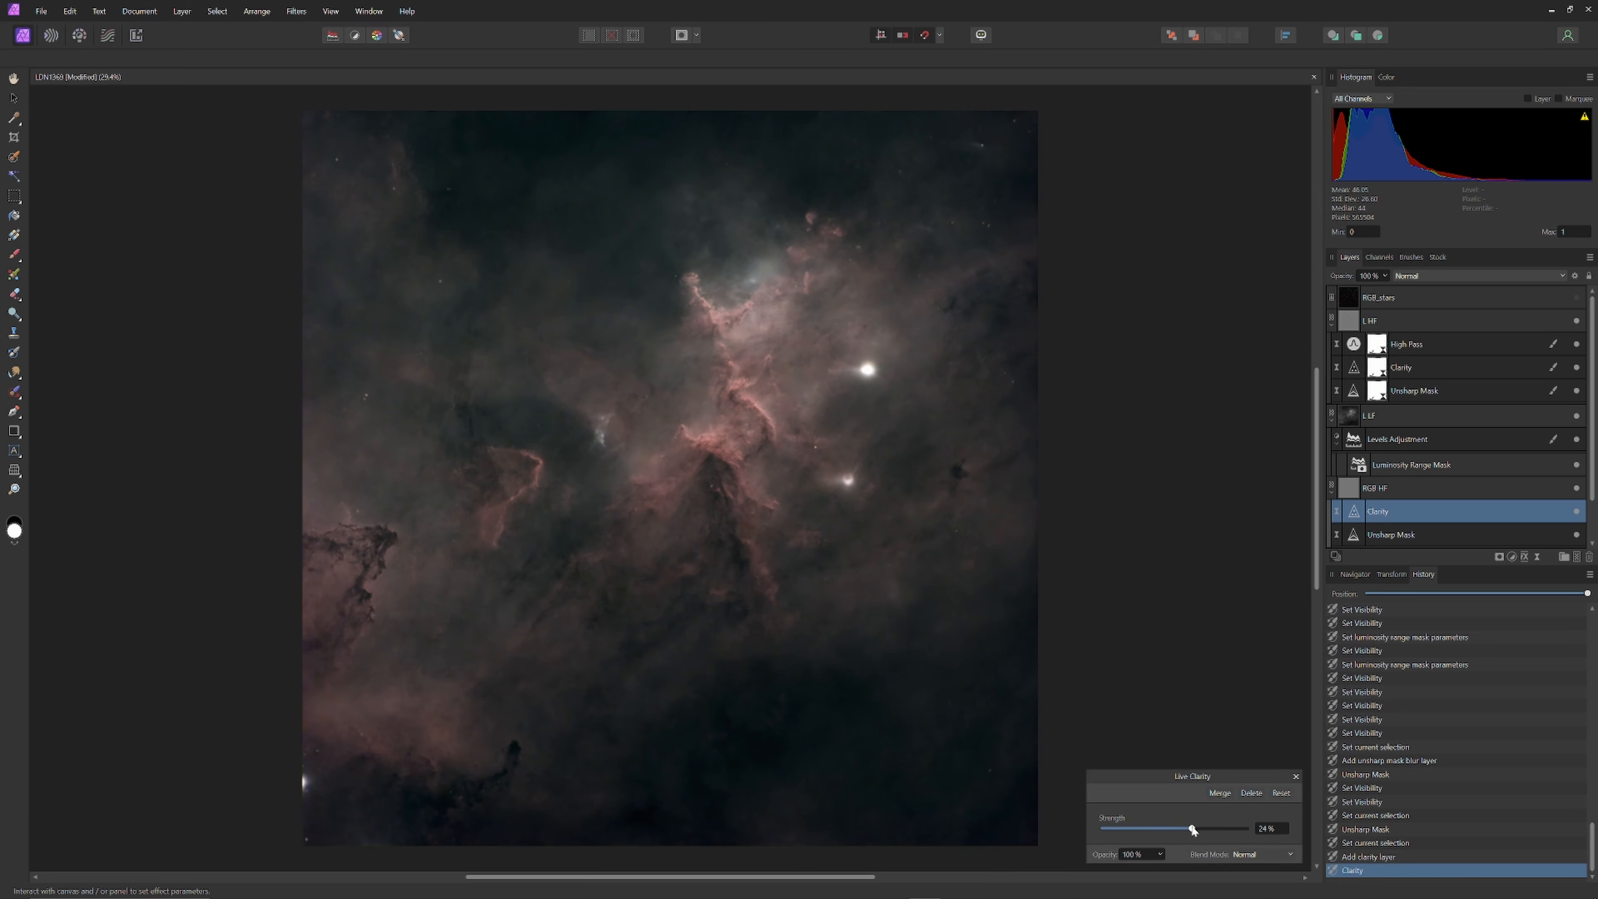
{"action": "left_click", "coordinate": [1298, 778]}
- Add a live High Pass filter to the RGB HF layer, set its blend mode to Soft Light, and raise its radius
{"action": "left_click", "coordinate": [1538, 560]}
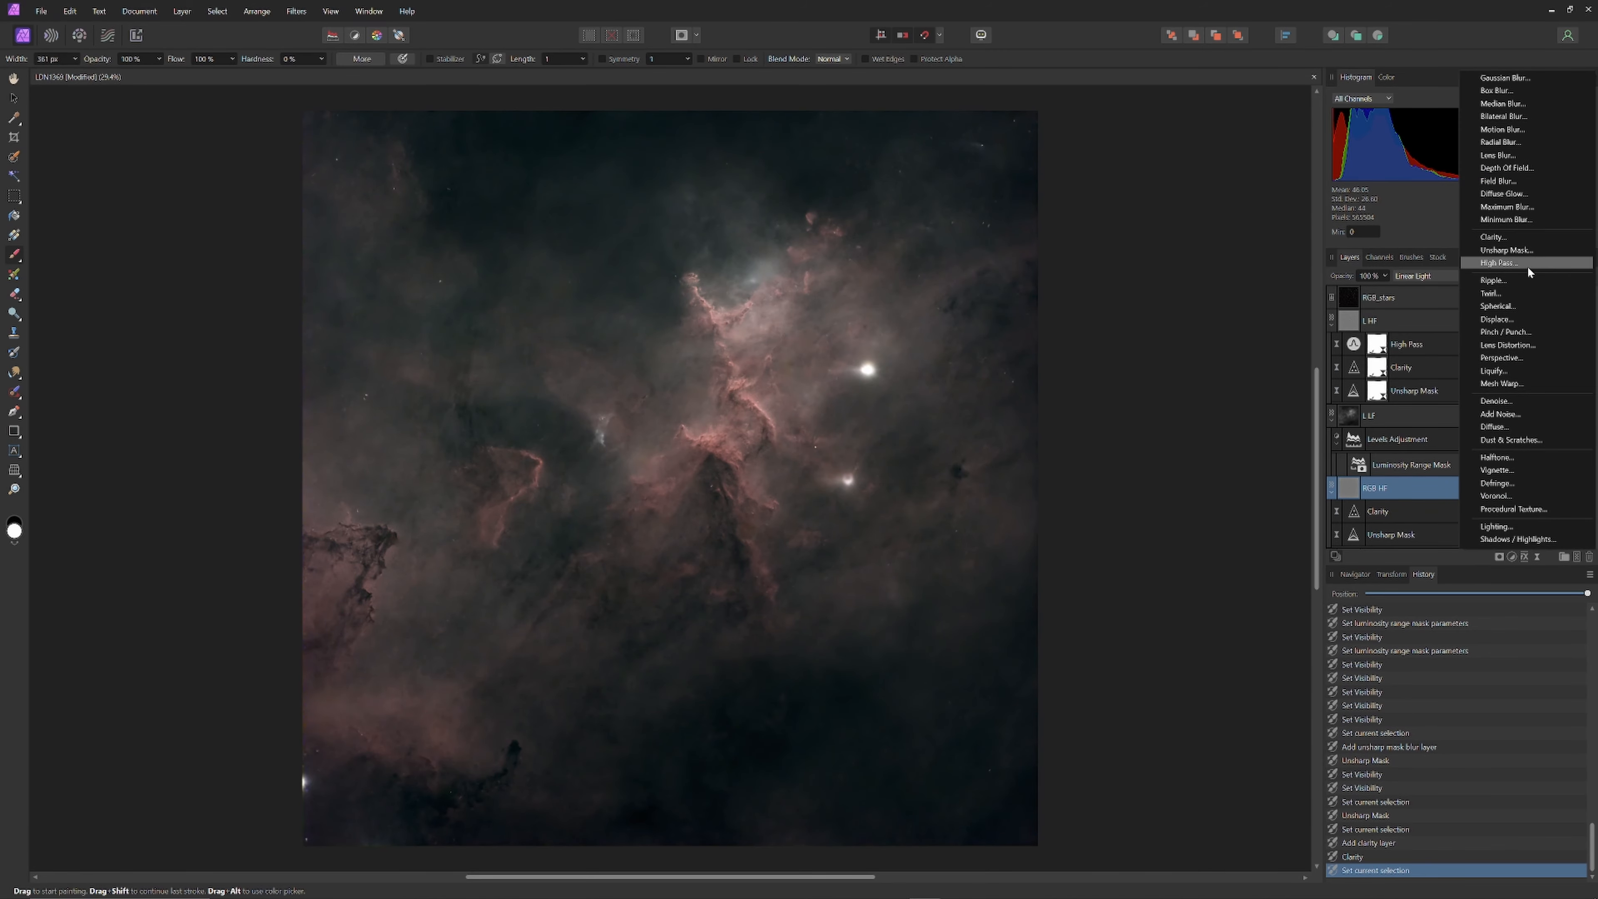
{"action": "left_click", "coordinate": [1509, 268]}
{"action": "left_click", "coordinate": [1277, 854]}
{"action": "left_click", "coordinate": [1256, 763]}
{"action": "left_click_drag", "start_coordinate": [1104, 818], "coordinate": [1132, 823]}
{"action": "left_click", "coordinate": [1295, 767]}
- Select the three live filters under RGB HF and paint black along the image's top and right edges to mask them
{"action": "scroll", "coordinate": [1447, 491], "scroll_direction": "down", "scroll_amount": 3}
{"action": "left_click", "coordinate": [1415, 487], "text": "shift"}
{"action": "left_click", "coordinate": [13, 254]}
{"action": "key", "text": "x"}
{"action": "mouse_move", "coordinate": [308, 115]}
{"action": "left_mouse_down"}
{"action": "mouse_move", "coordinate": [1035, 116]}
{"action": "mouse_move", "coordinate": [1035, 151]}
{"action": "left_mouse_up"}
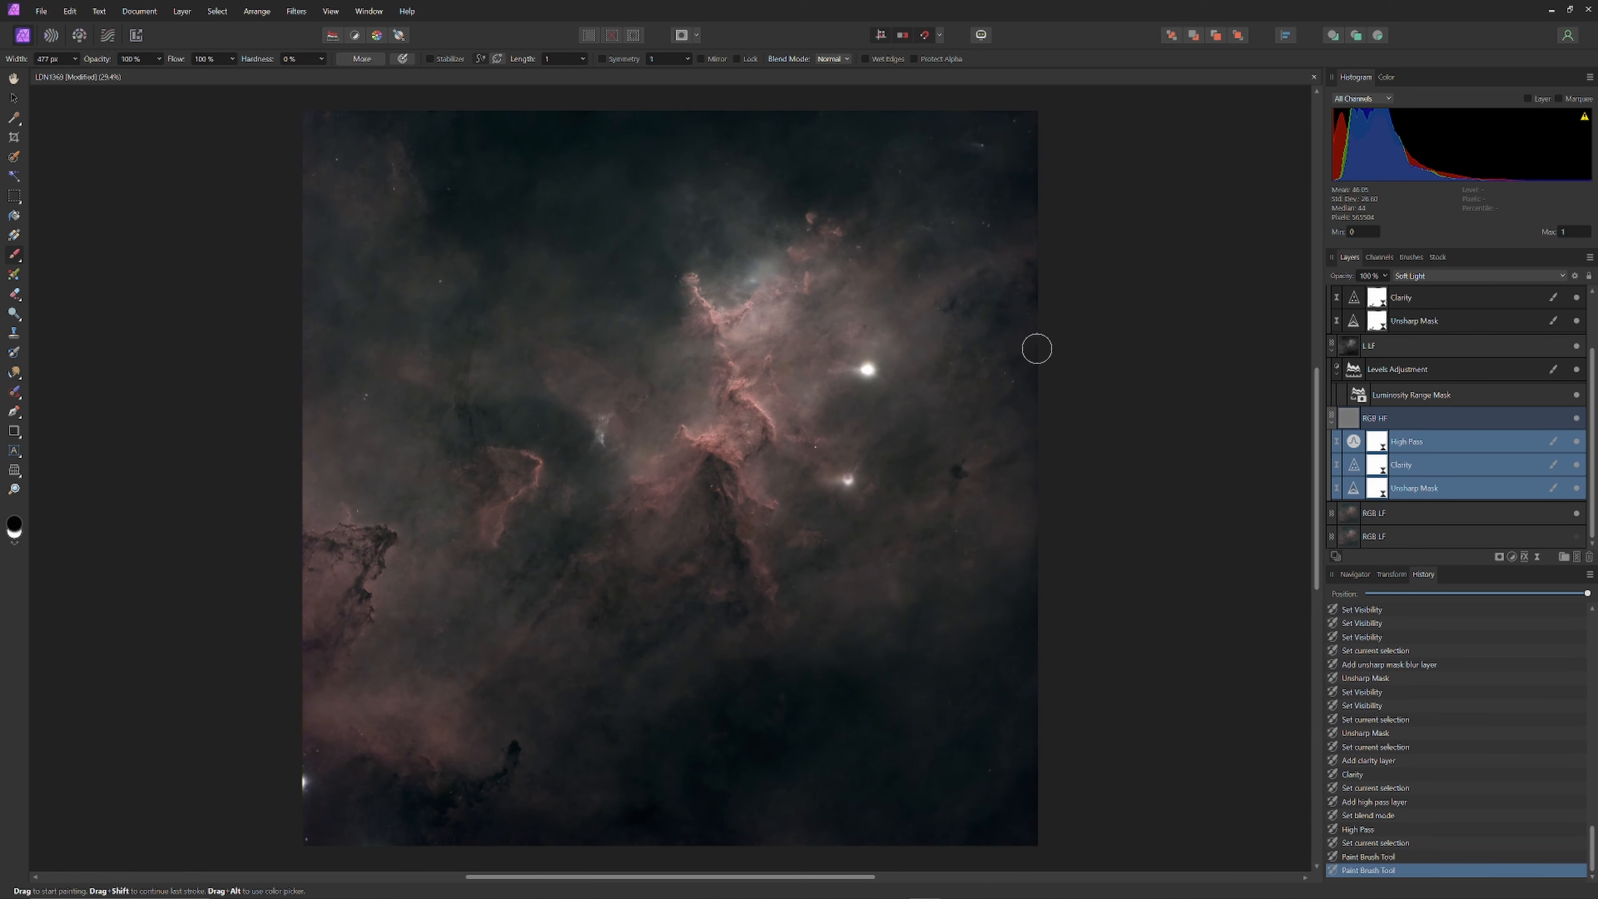
{"action": "left_click", "coordinate": [1040, 408]}
{"action": "left_click", "coordinate": [1032, 652]}
{"action": "left_click", "coordinate": [1042, 849]}
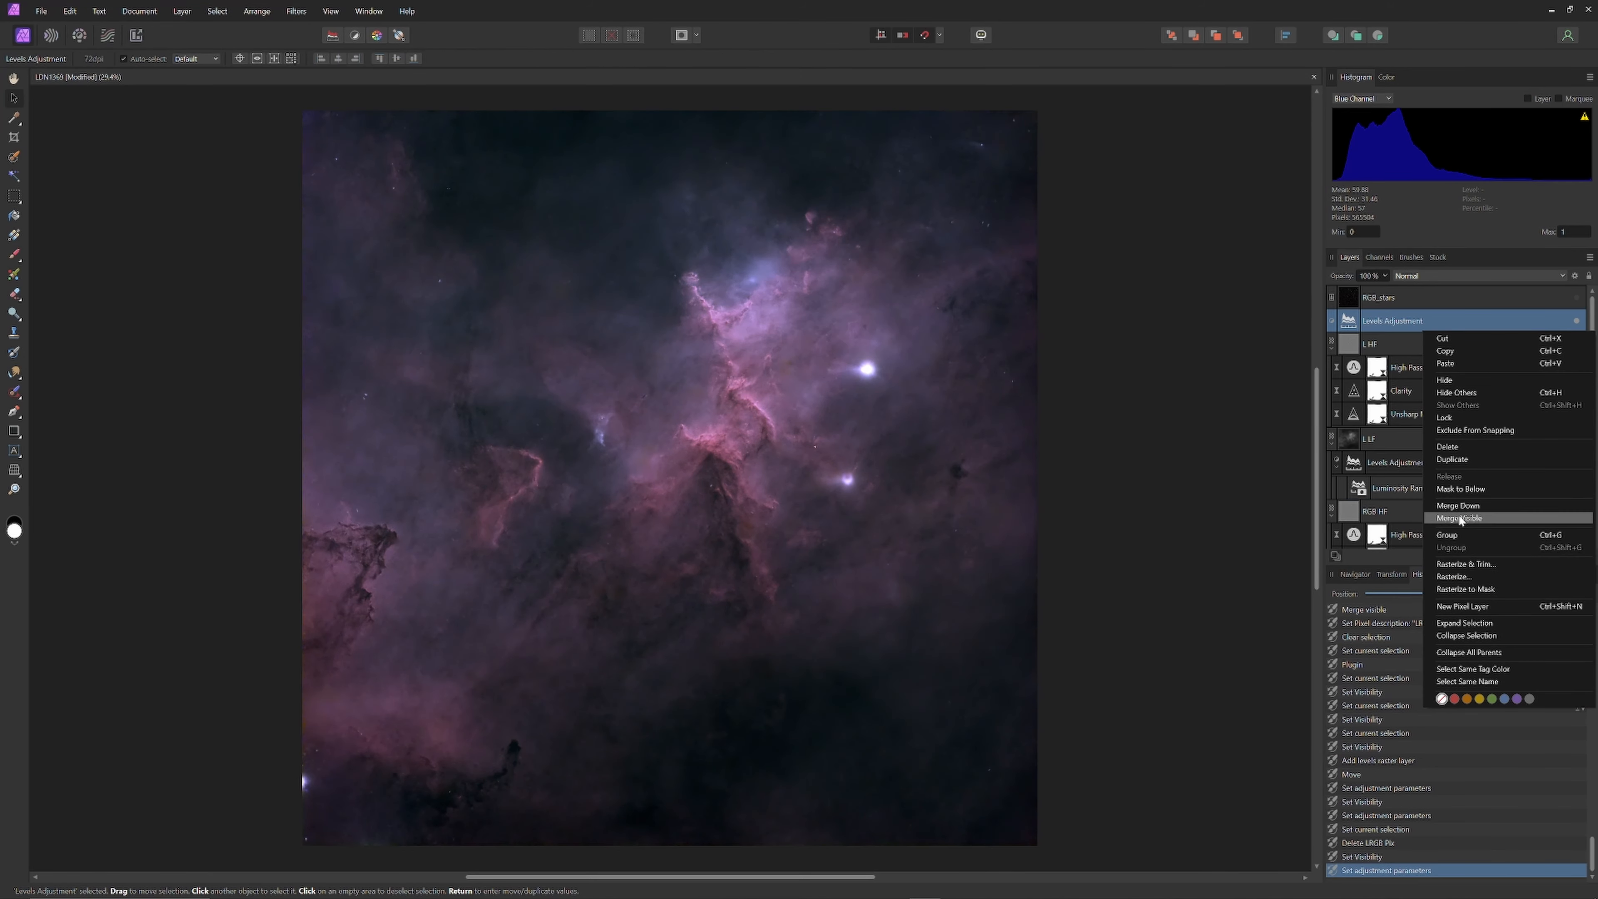
- Merge the visible layers into a new pixel layer, rename it LRGB Pix, and save the document
{"action": "left_click", "coordinate": [1466, 520]}
{"action": "double_click", "coordinate": [1377, 321]}
{"action": "type", "text": "LRGB Pix"}
{"action": "key", "text": "Return"}
{"action": "key", "text": "ctrl+s"}
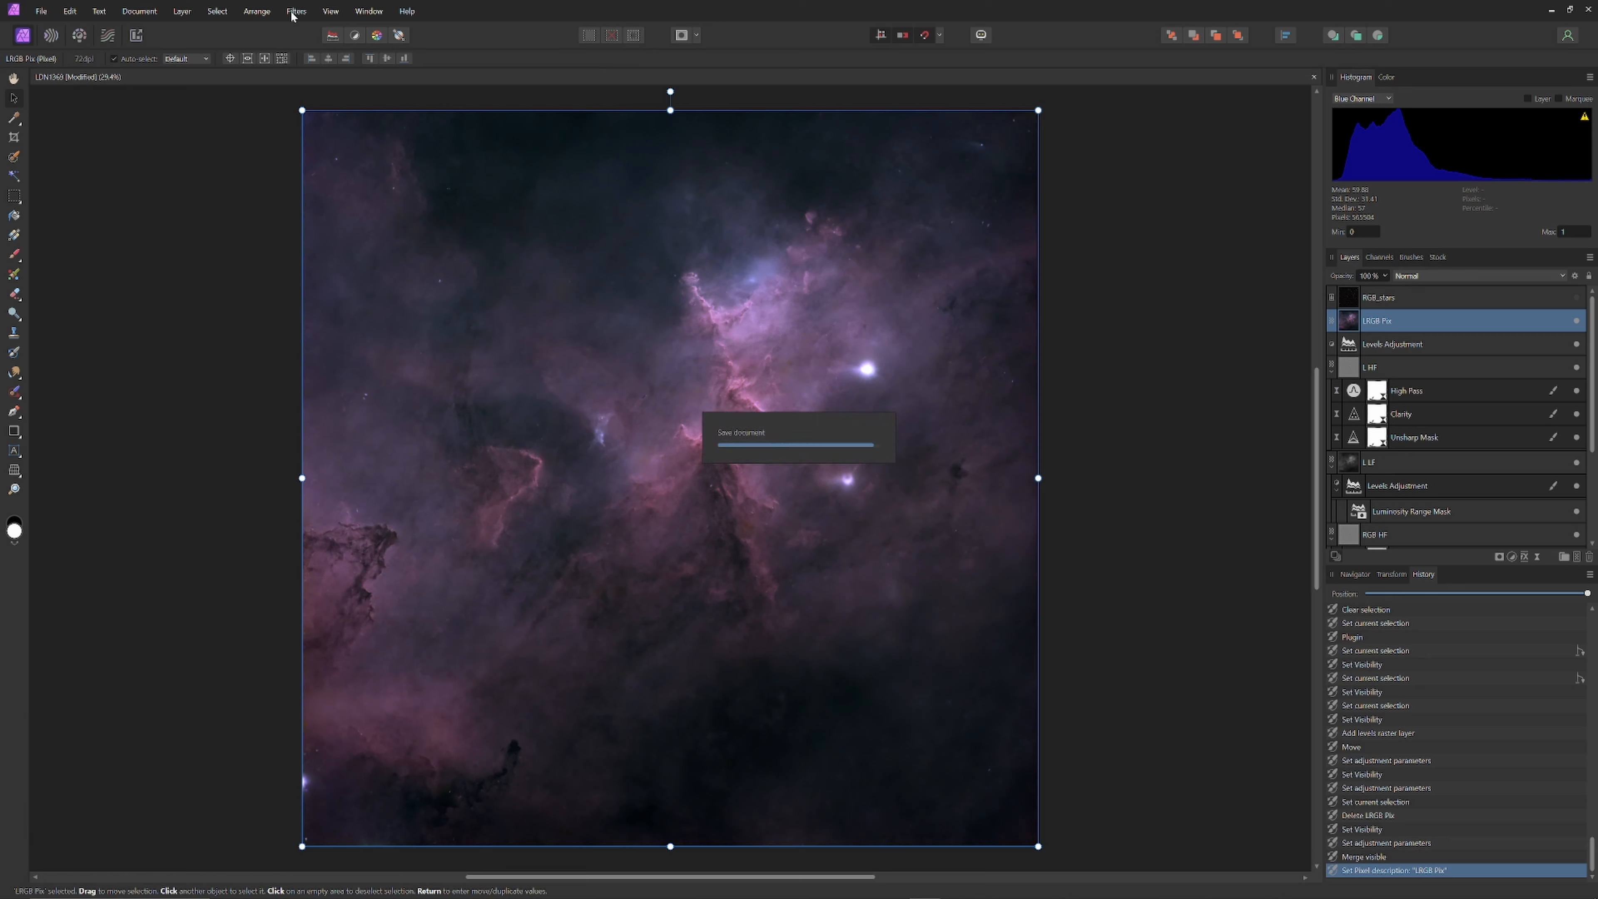
- Bring up the filter plugins available for the LRGB Pix layer
{"action": "left_click", "coordinate": [295, 13]}
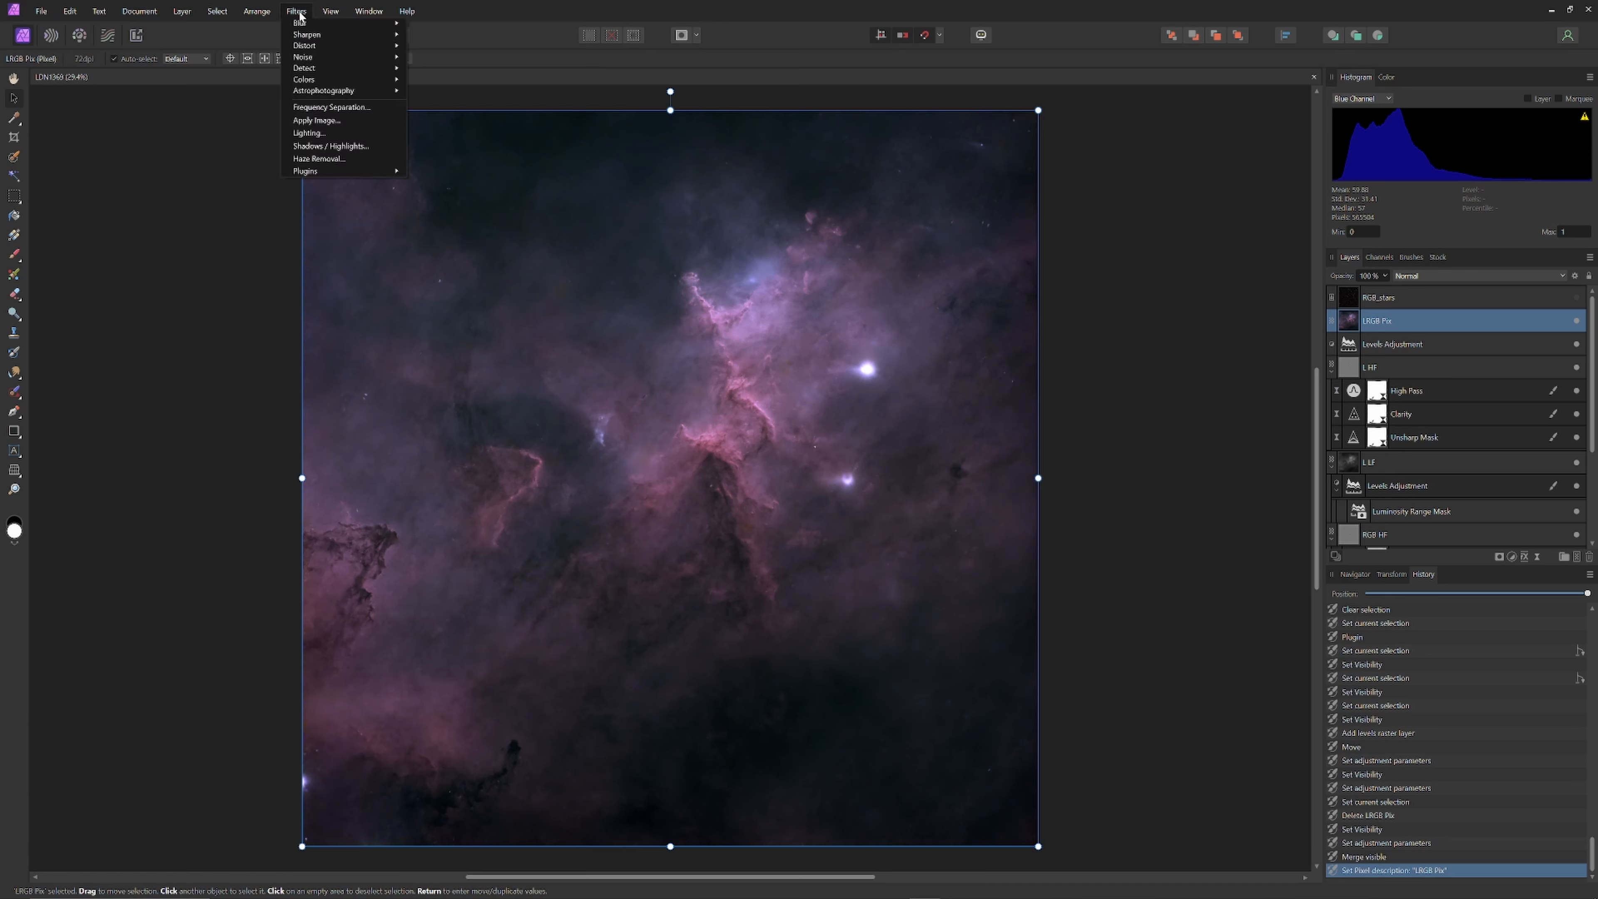
{"action": "mouse_move", "coordinate": [371, 170]}
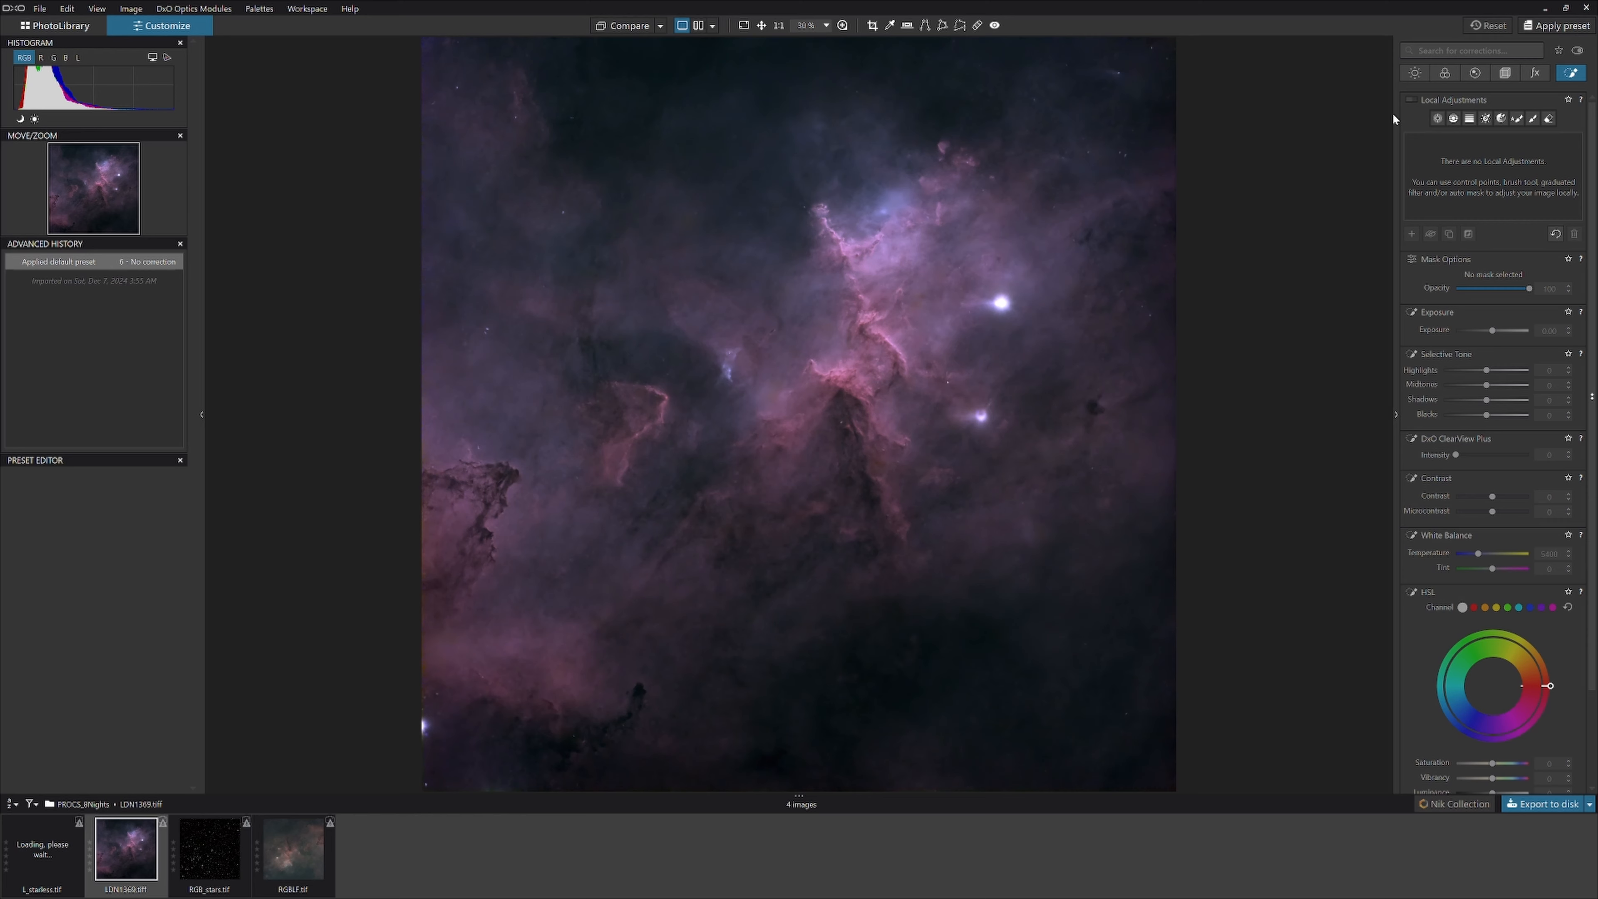
- In DxO PhotoLab, enable DxO Smart Lighting for the LDN1369 image and slightly lower the Selective Tone highlights
{"action": "left_click", "coordinate": [1414, 72]}
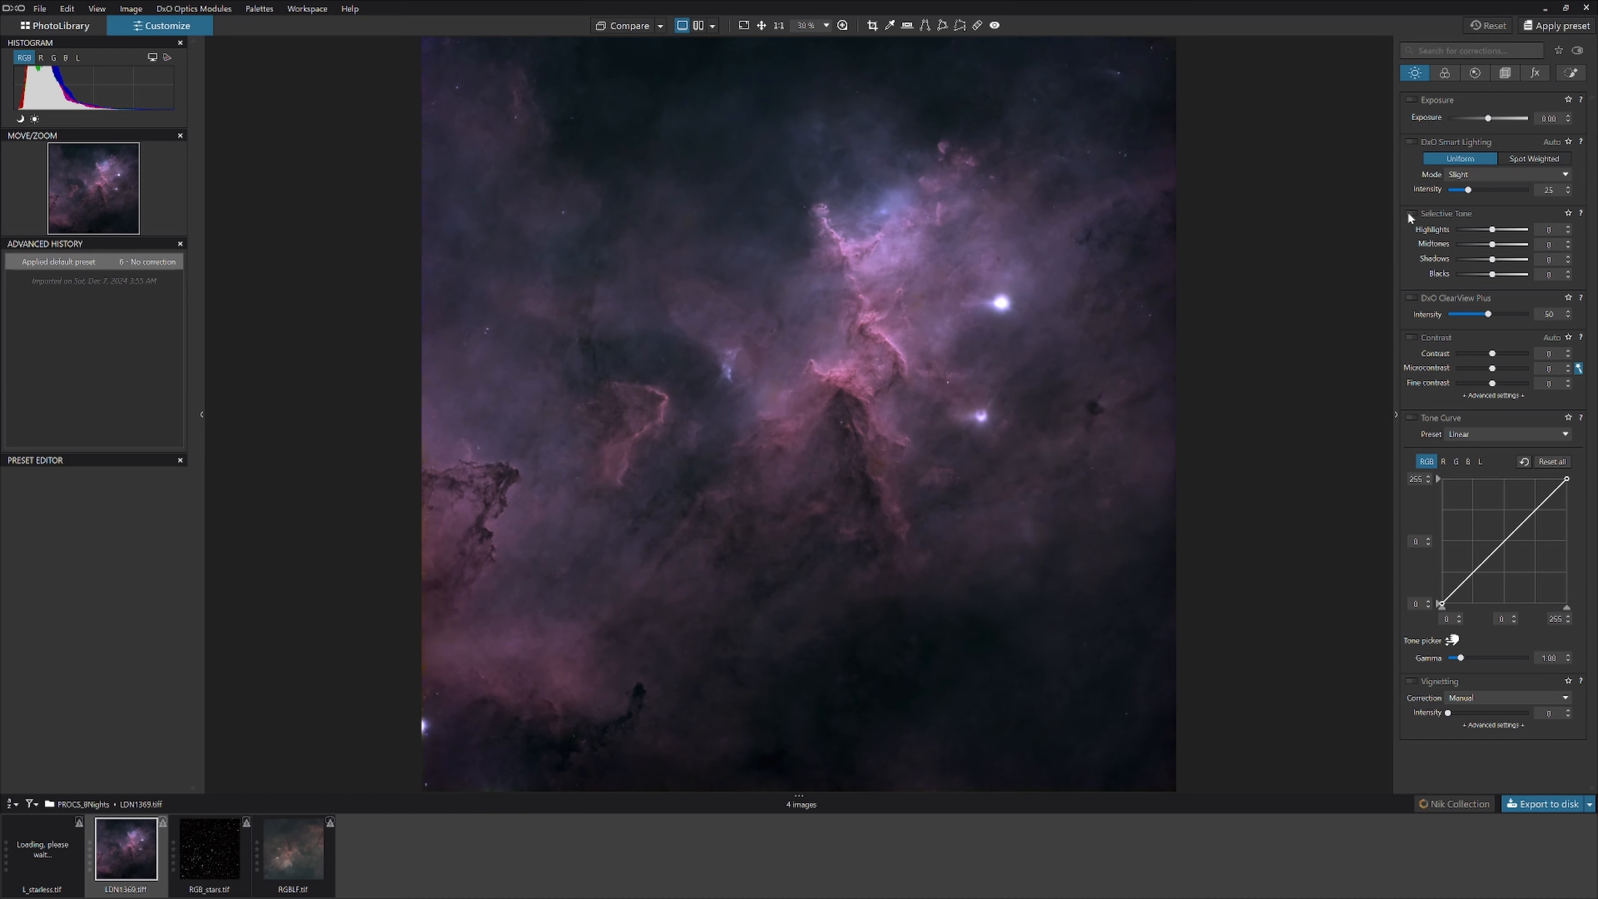
{"action": "left_click", "coordinate": [1413, 141]}
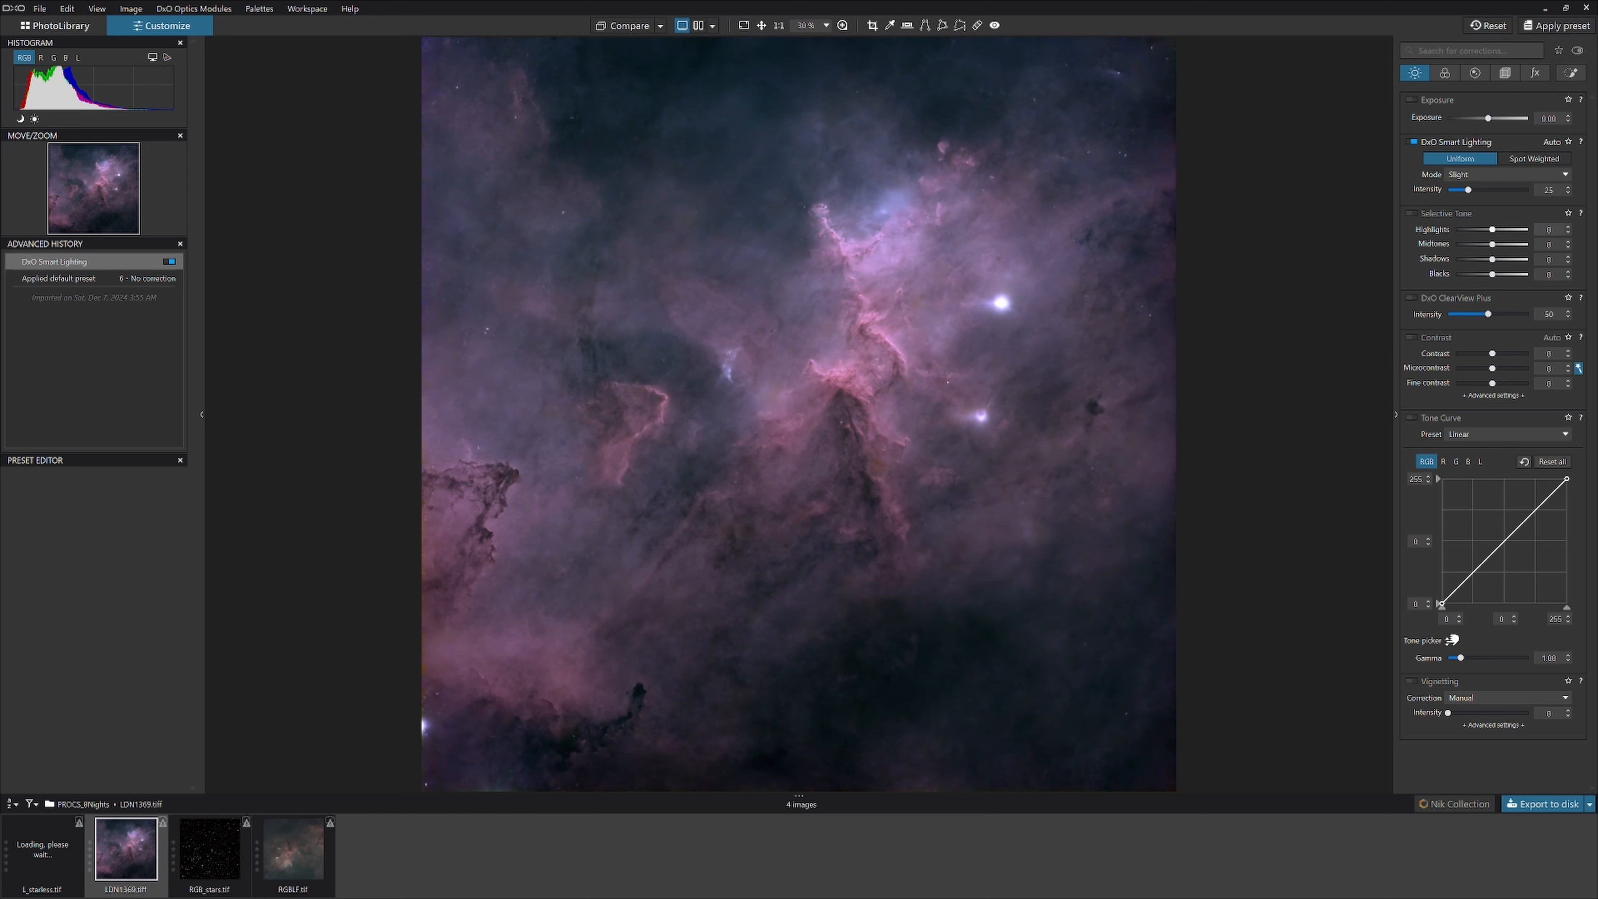
{"action": "left_click_drag", "start_coordinate": [1492, 230], "coordinate": [1485, 232]}
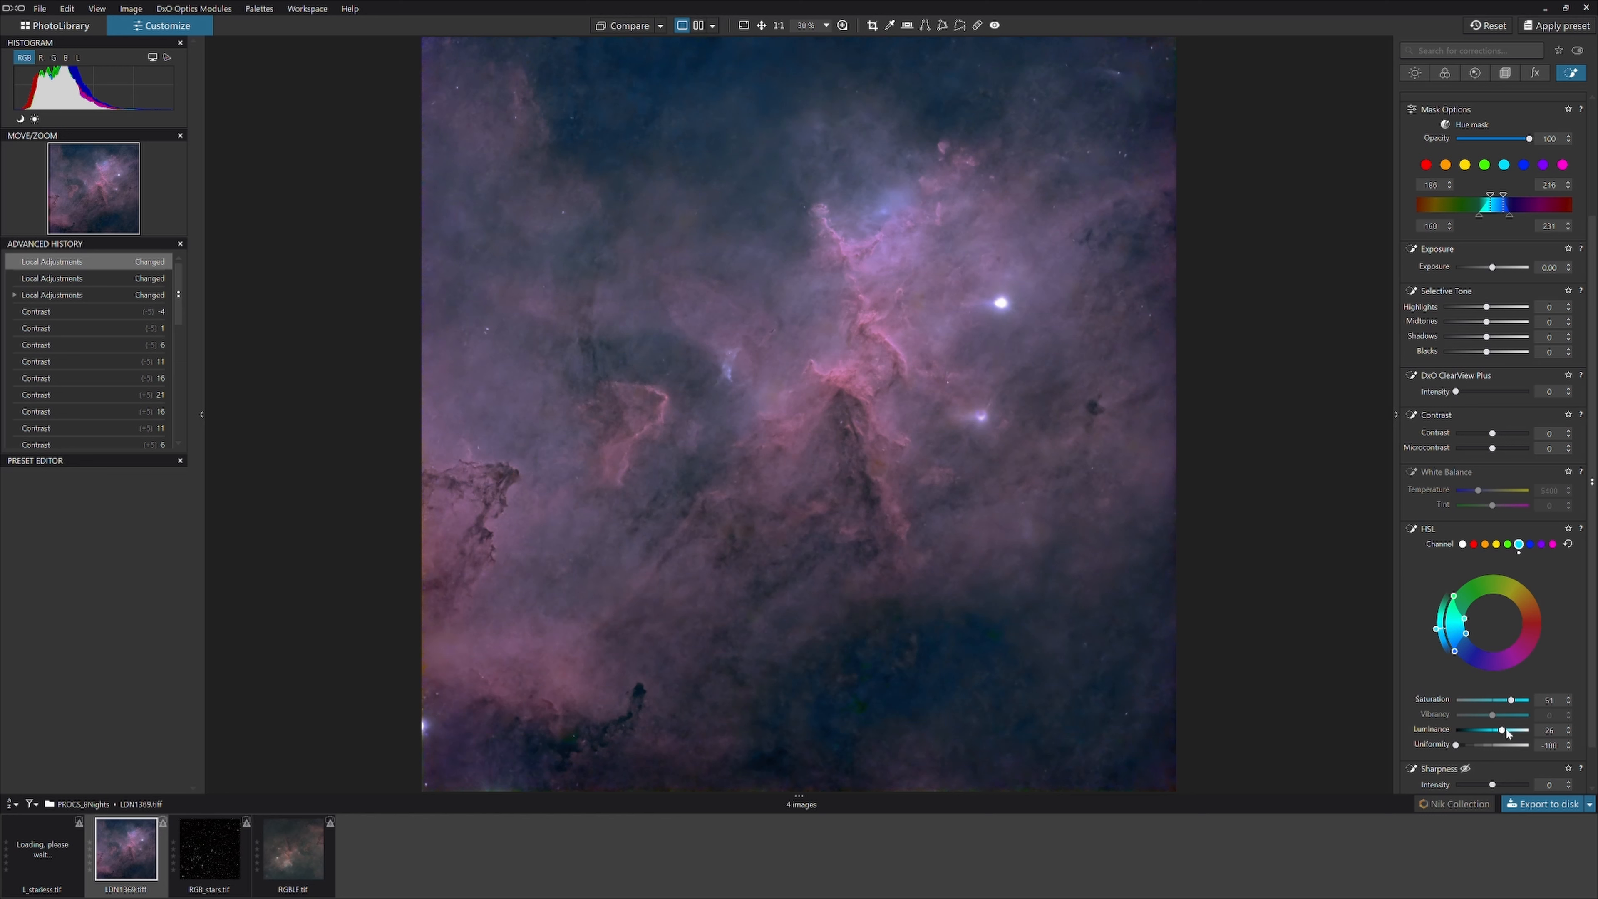
- Reset the cyan HSL changes of the hue mask after trying a higher luminance, and target all color channels
{"action": "left_click_drag", "start_coordinate": [1505, 731], "coordinate": [1513, 731]}
{"action": "left_click", "coordinate": [1568, 544]}
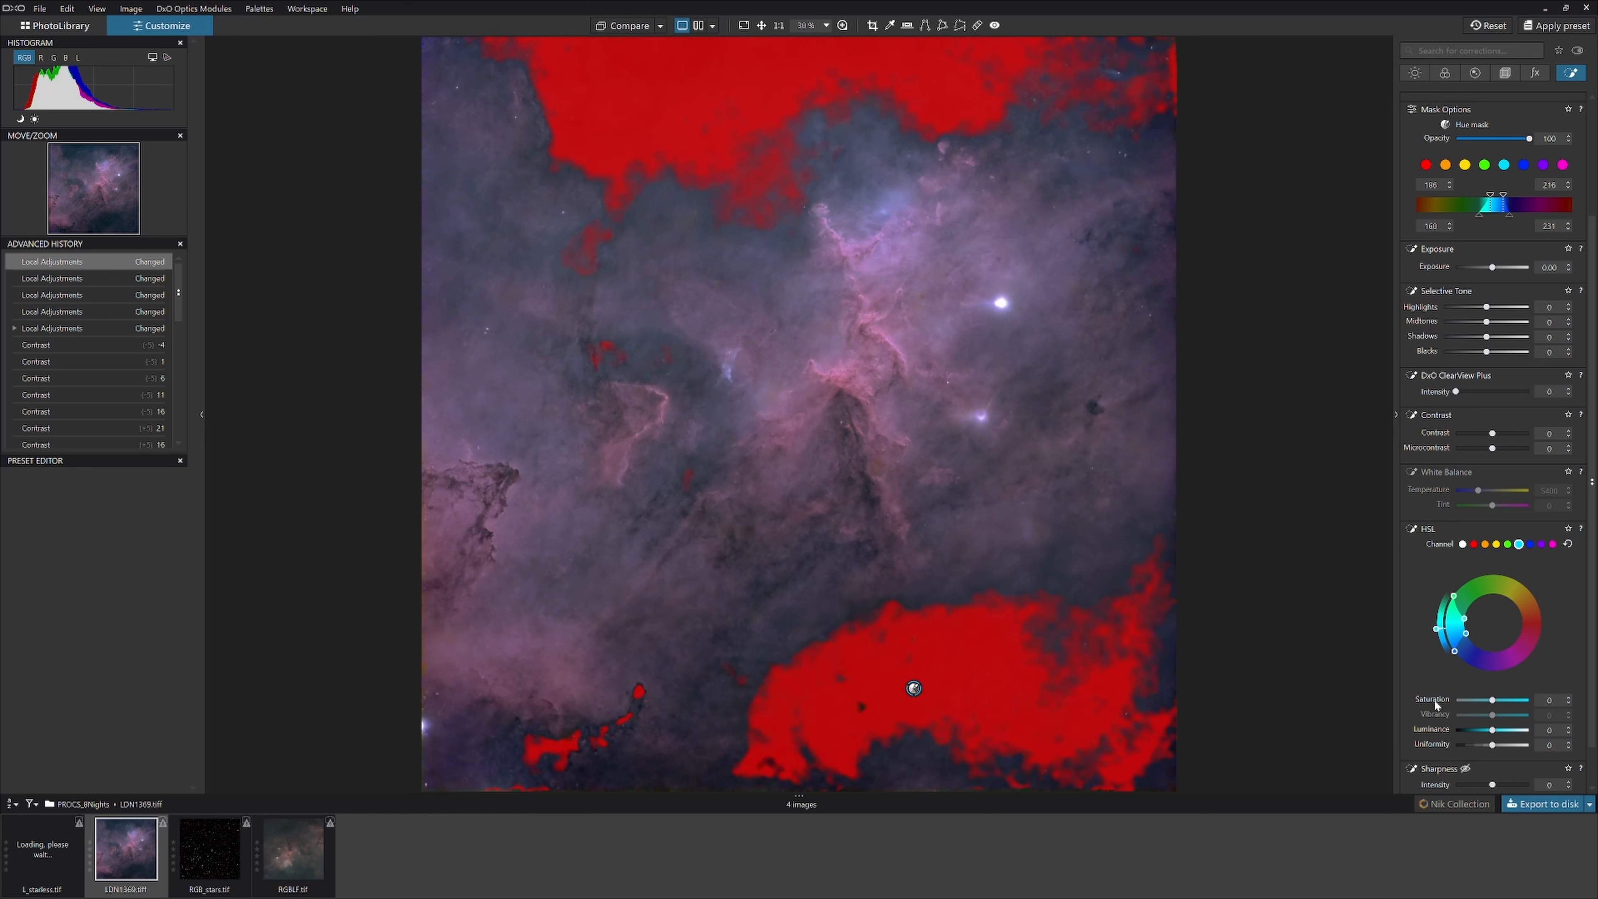
{"action": "left_click", "coordinate": [1463, 545]}
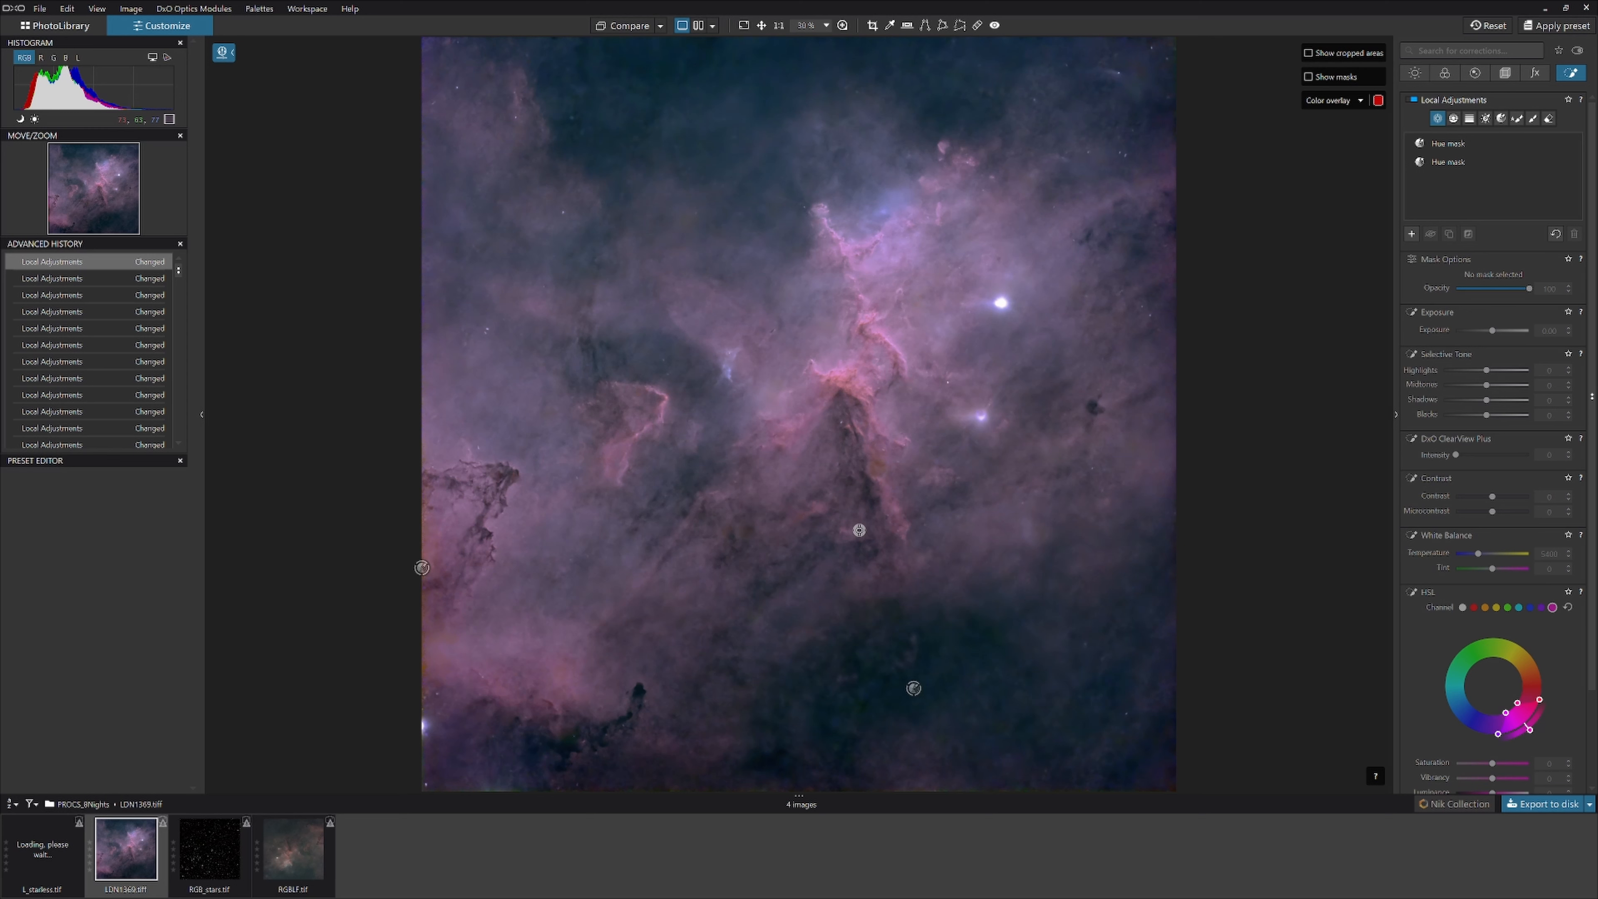
- Place a control point on the dark dust area below the central pillar and enlarge its radius to cover the surrounding nebula
{"action": "left_click", "coordinate": [852, 466]}
{"action": "left_click_drag", "start_coordinate": [888, 444], "coordinate": [920, 401]}
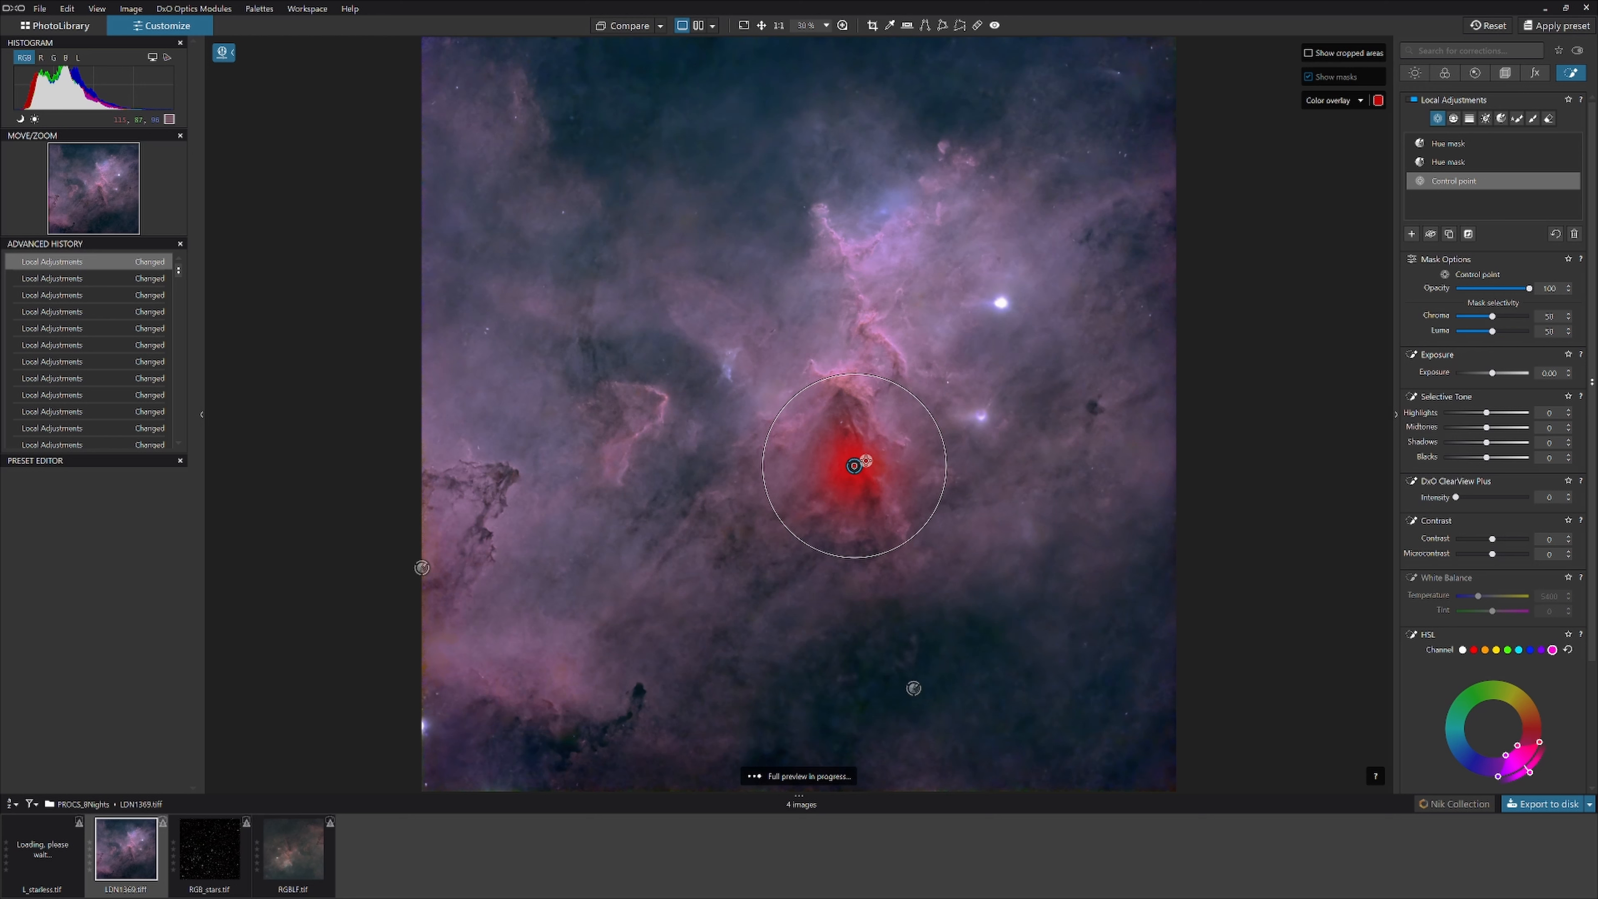
{"action": "left_click_drag", "start_coordinate": [855, 467], "coordinate": [846, 473]}
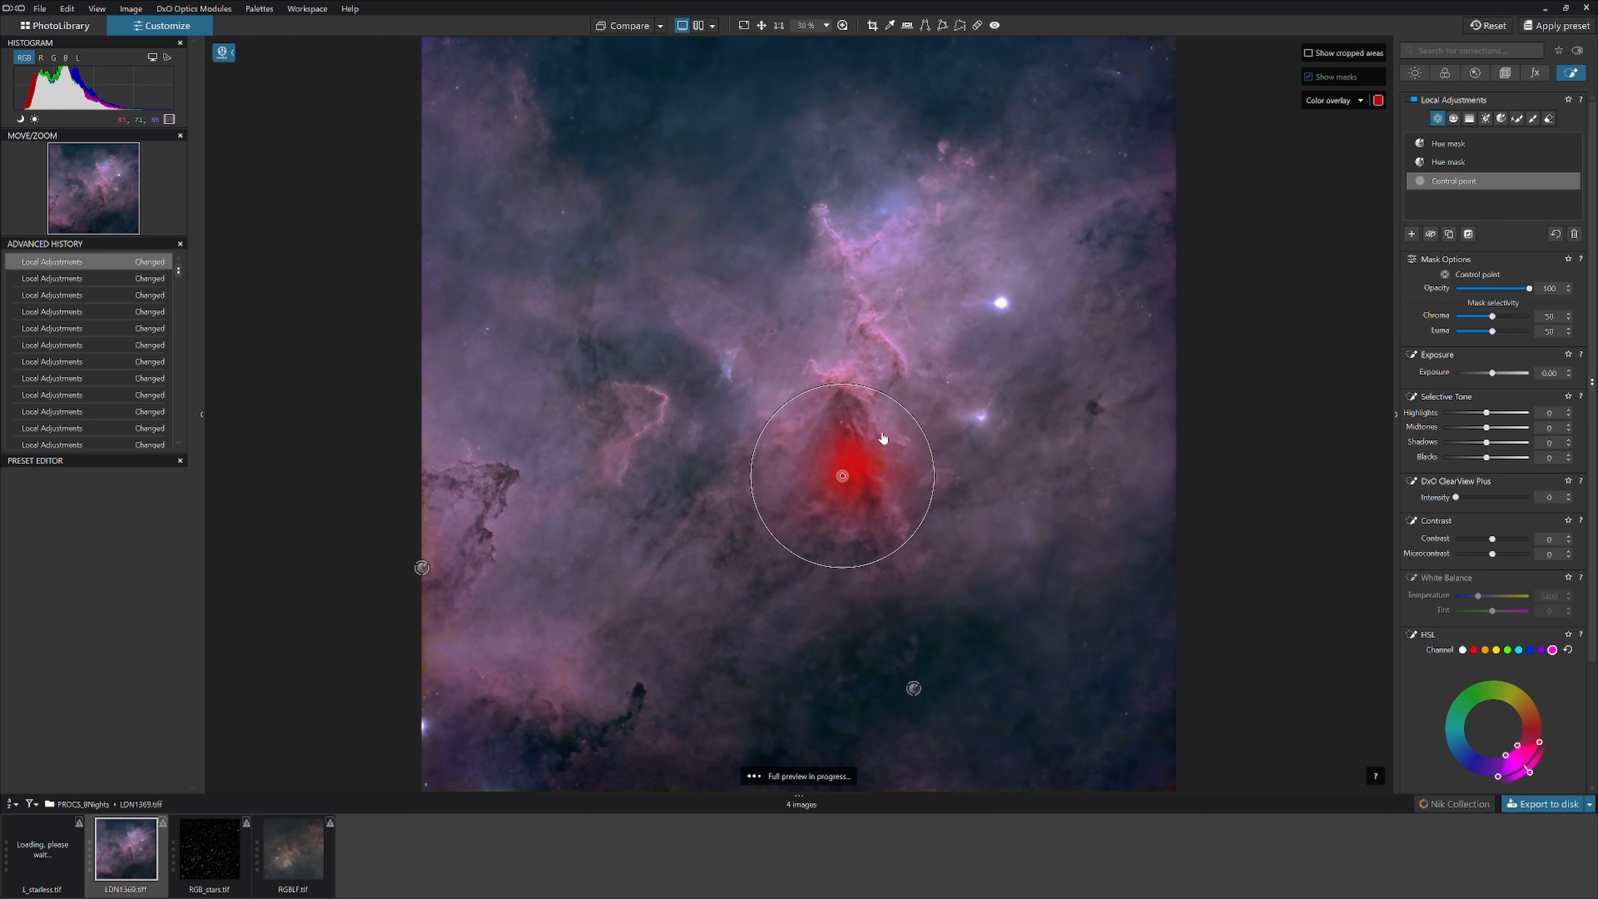
{"action": "left_click_drag", "start_coordinate": [904, 412], "coordinate": [919, 397]}
- Set the control point's contrast to 11 and raise its sharpness intensity to about 25
{"action": "left_click_drag", "start_coordinate": [1492, 539], "coordinate": [1496, 539]}
{"action": "scroll", "coordinate": [1495, 554], "scroll_direction": "down", "scroll_amount": 5}
{"action": "left_click_drag", "start_coordinate": [1492, 737], "coordinate": [1503, 738]}
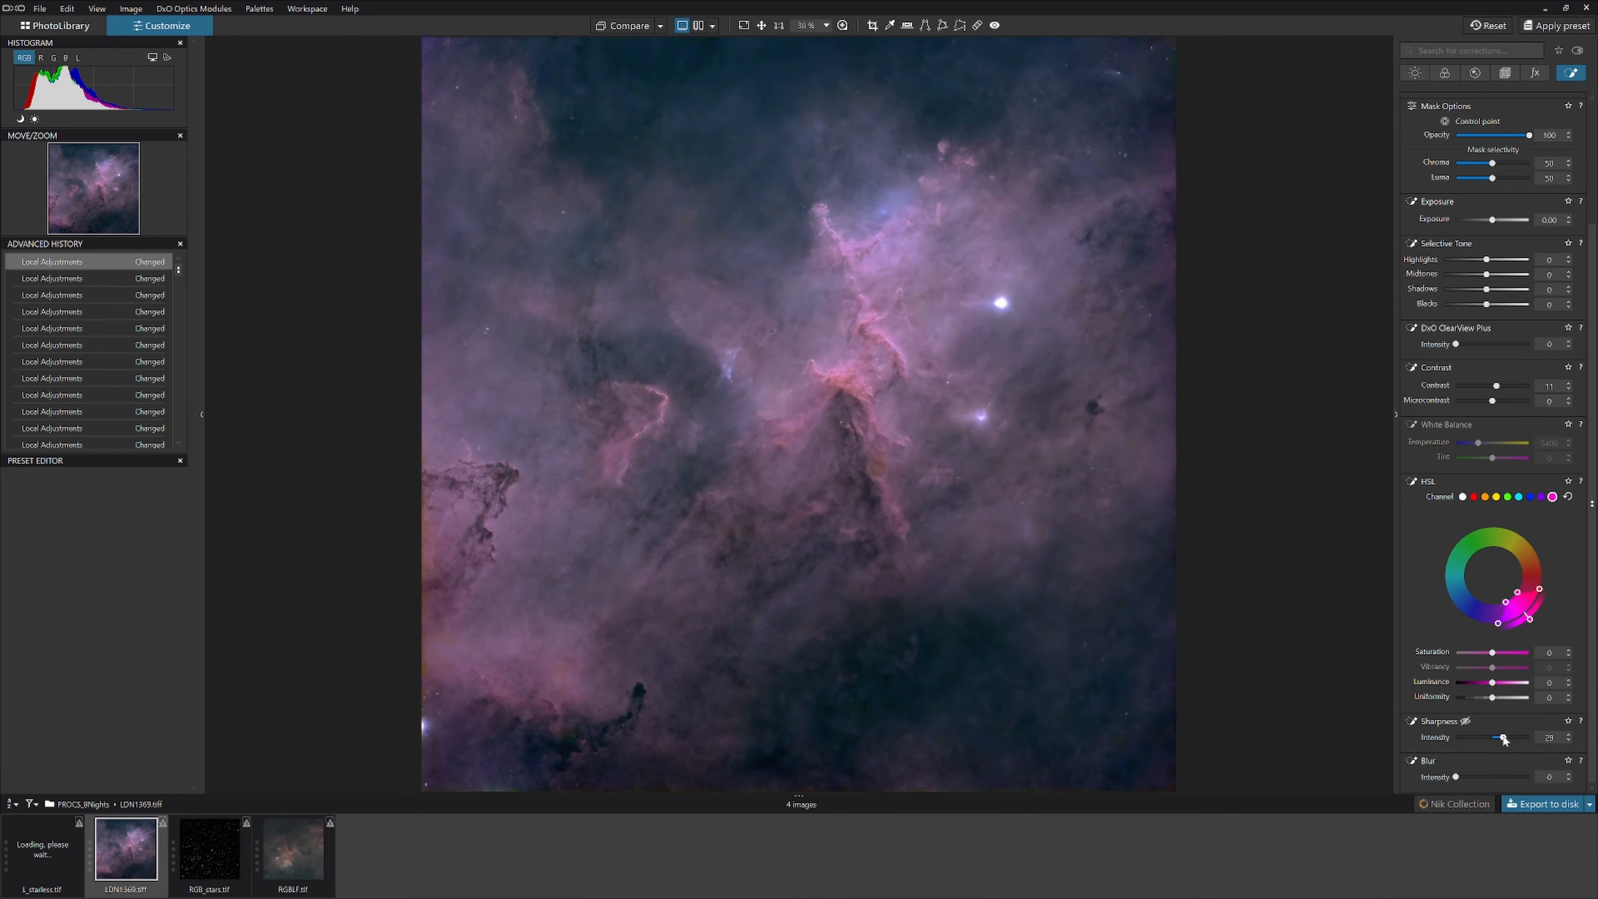
- Set the control point's microcontrast to 3 and ClearView Plus intensity to 2, undoing a trial increase of its blacks
{"action": "scroll", "coordinate": [1554, 605], "scroll_direction": "up", "scroll_amount": 4}
{"action": "scroll", "coordinate": [1553, 567], "scroll_direction": "up", "scroll_amount": 1}
{"action": "left_click", "coordinate": [1569, 548]}
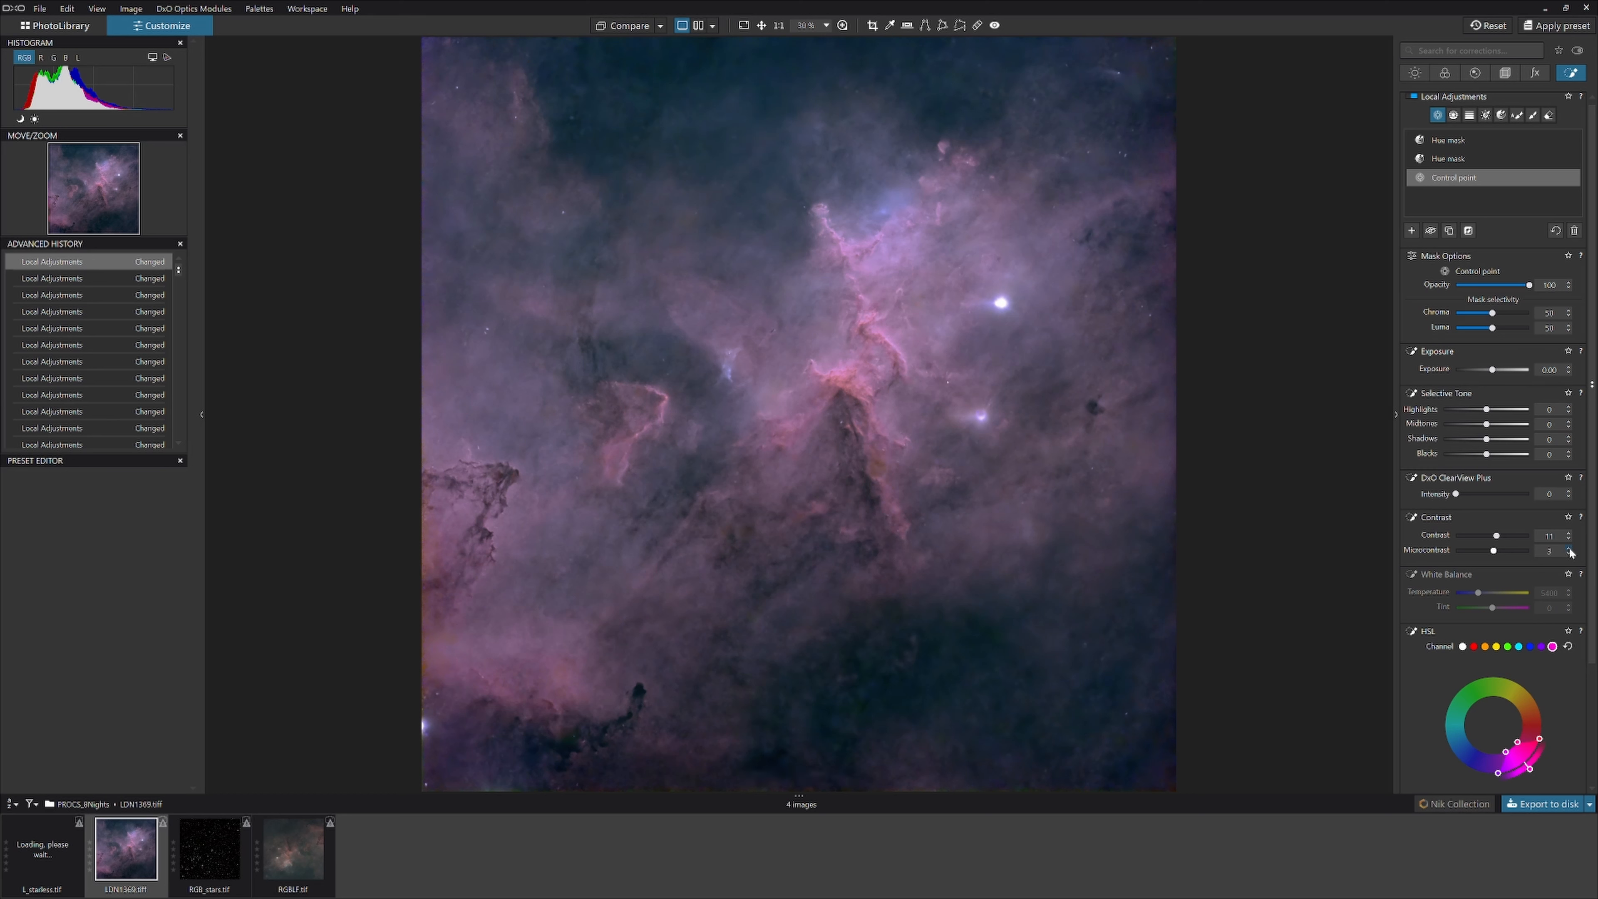
{"action": "left_click", "coordinate": [1569, 492]}
{"action": "left_click", "coordinate": [1569, 451]}
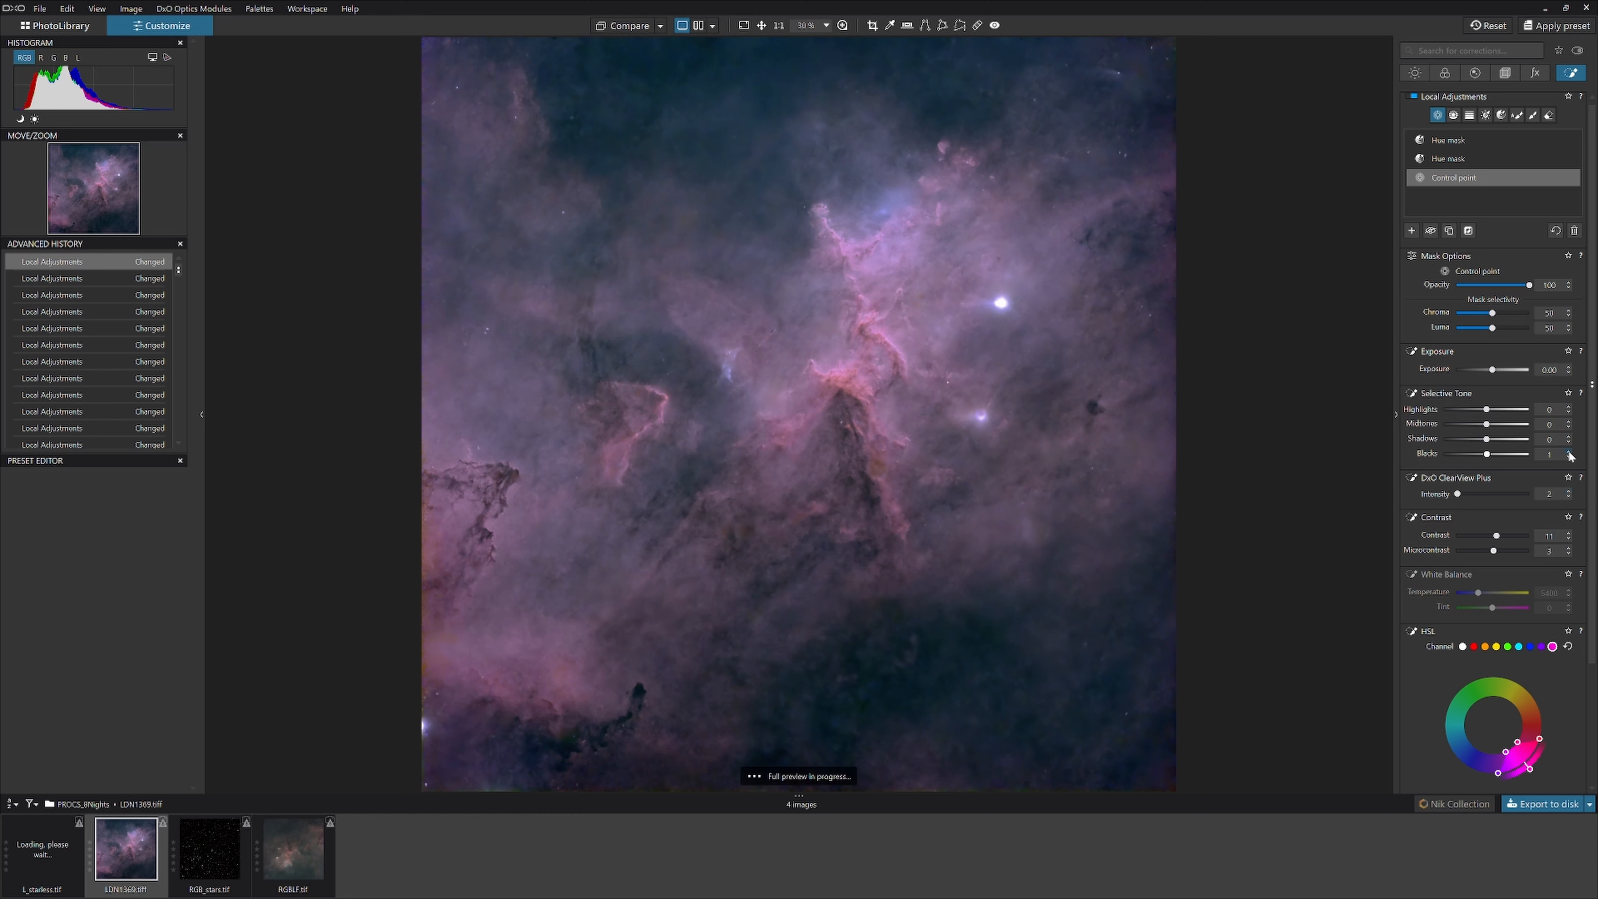
{"action": "key", "text": "ctrl+z"}
- Apply a global Unsharp Mask with an intensity of 324 and inspect the sharpening on the central nebula
{"action": "left_click", "coordinate": [1475, 73]}
{"action": "left_click_drag", "start_coordinate": [1475, 334], "coordinate": [1485, 335]}
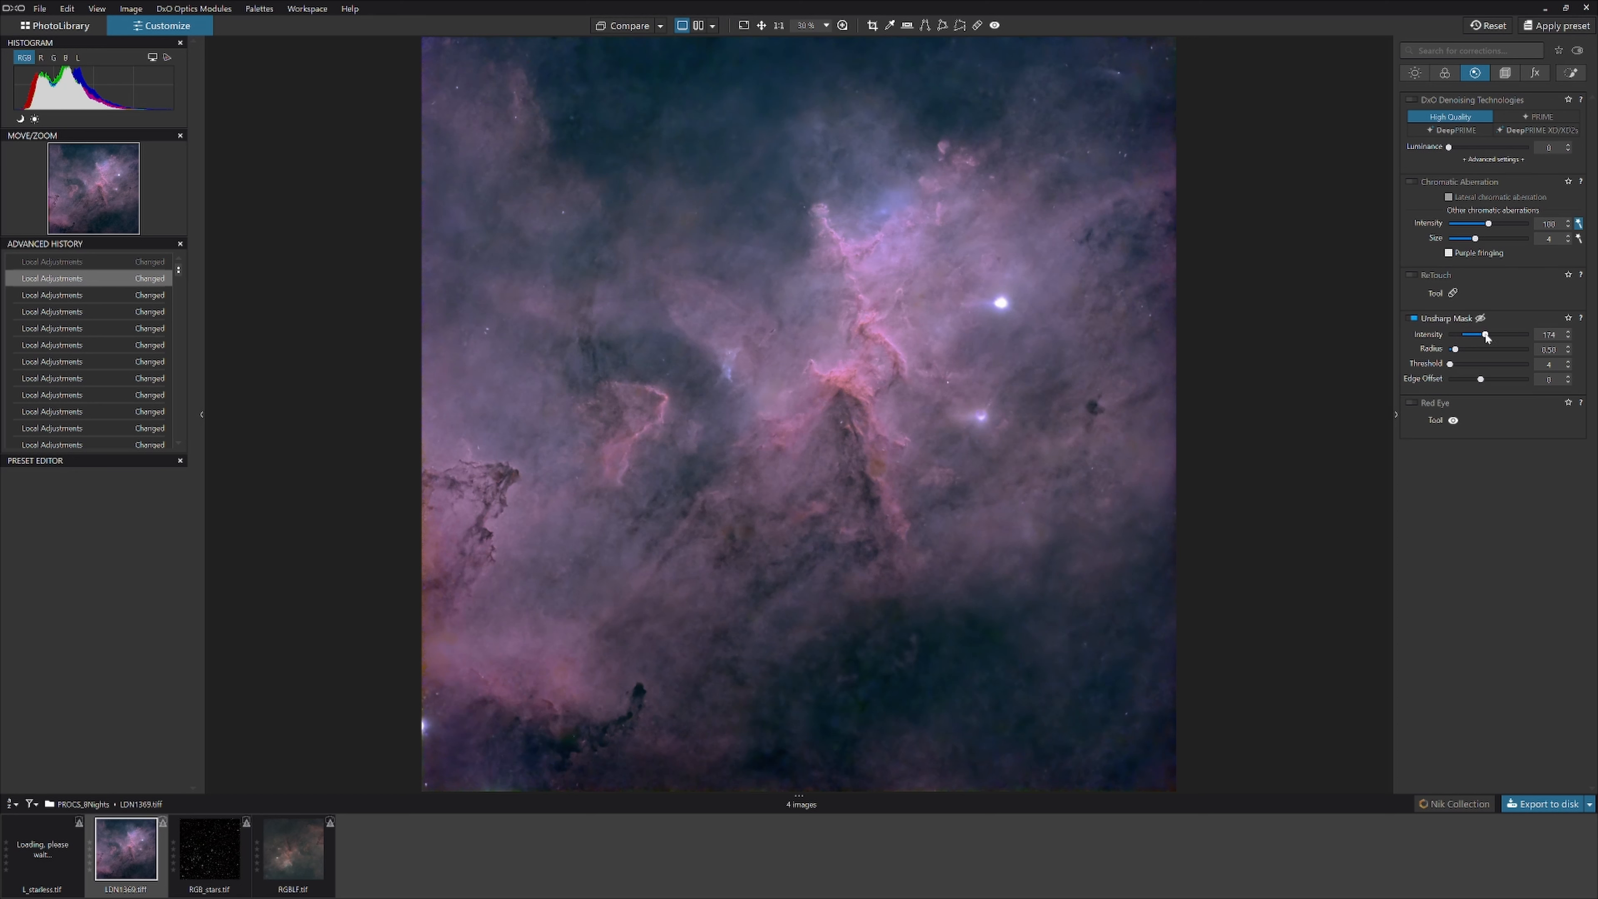
{"action": "left_click_drag", "start_coordinate": [1486, 334], "coordinate": [1497, 340]}
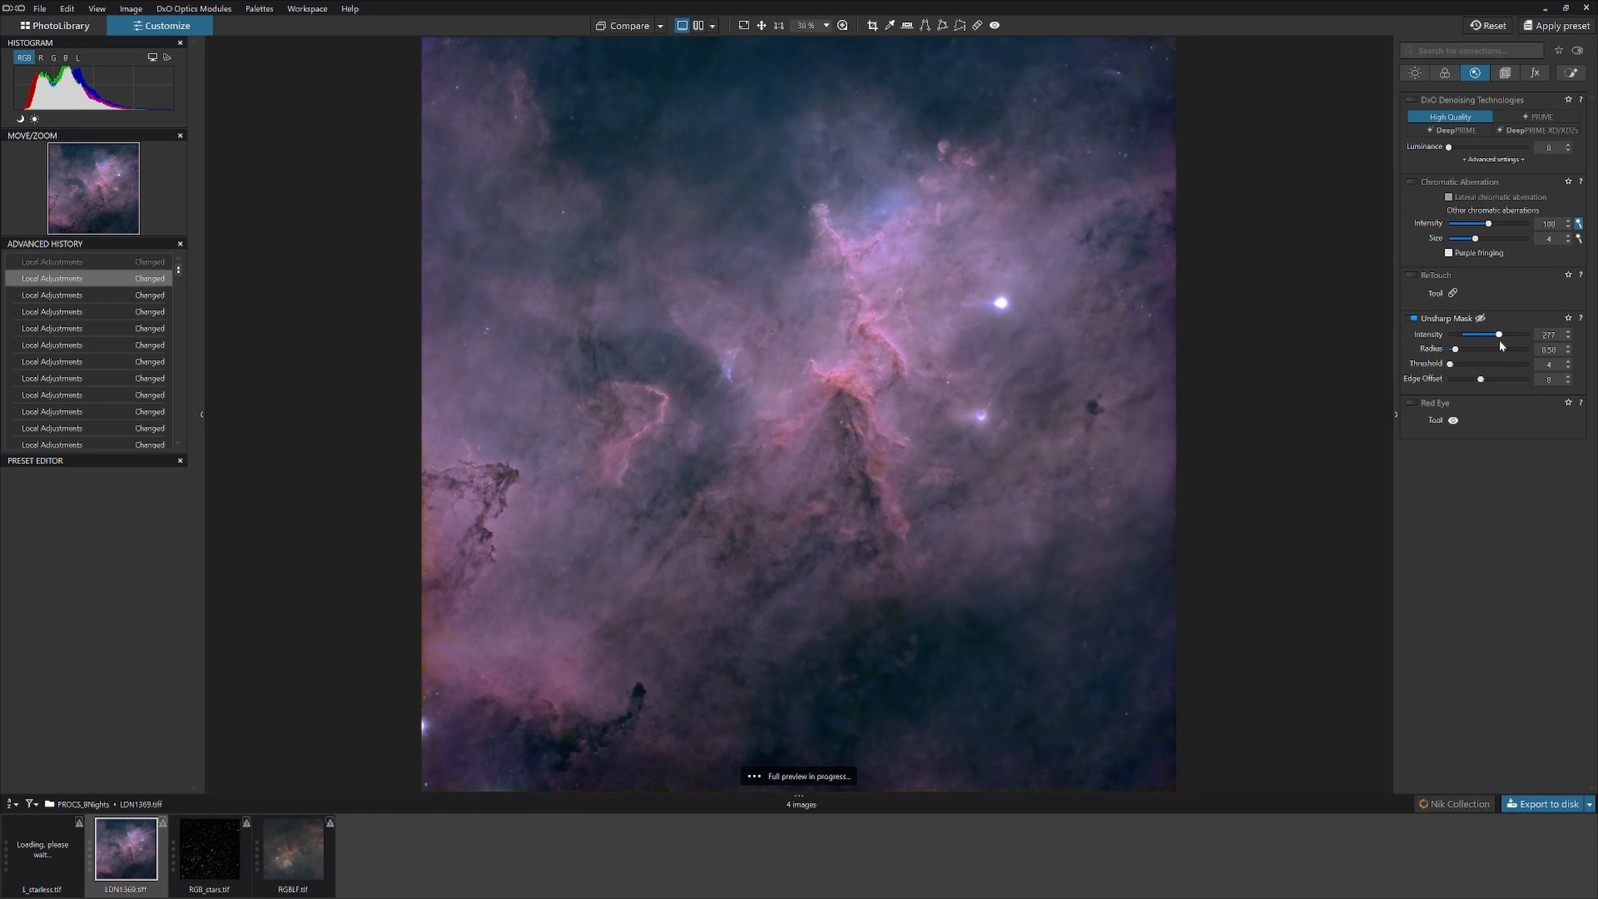
{"action": "left_click_drag", "start_coordinate": [1500, 342], "coordinate": [1506, 343]}
{"action": "scroll", "coordinate": [935, 471], "scroll_direction": "up", "scroll_amount": 6}
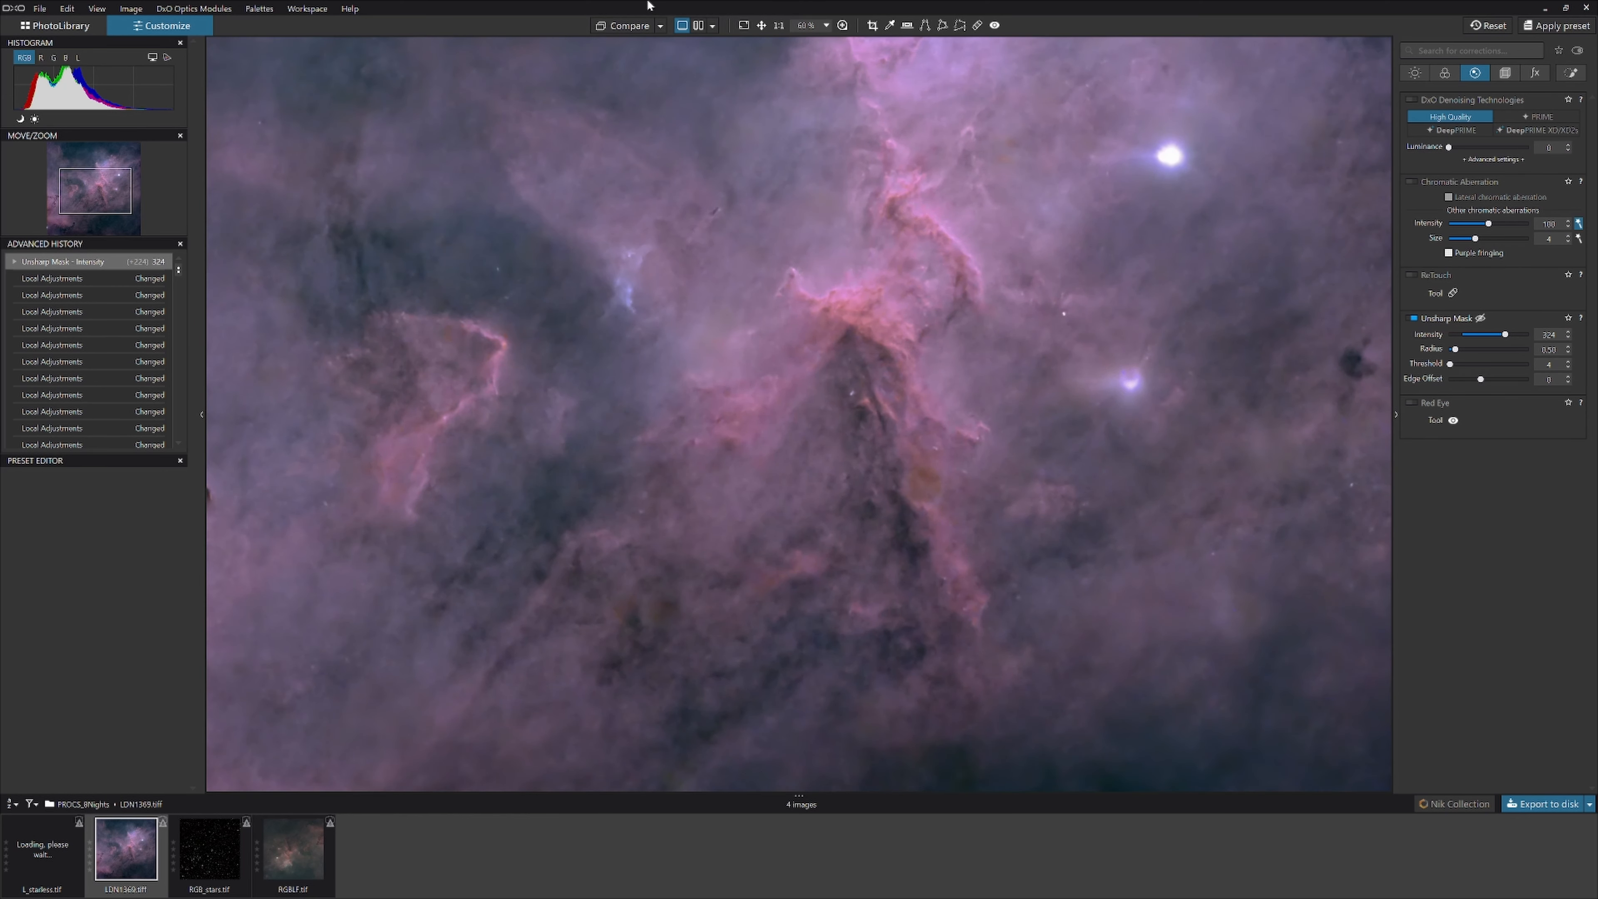
{"action": "left_click", "coordinate": [761, 25]}
{"action": "scroll", "coordinate": [923, 237], "scroll_direction": "down", "scroll_amount": 3}
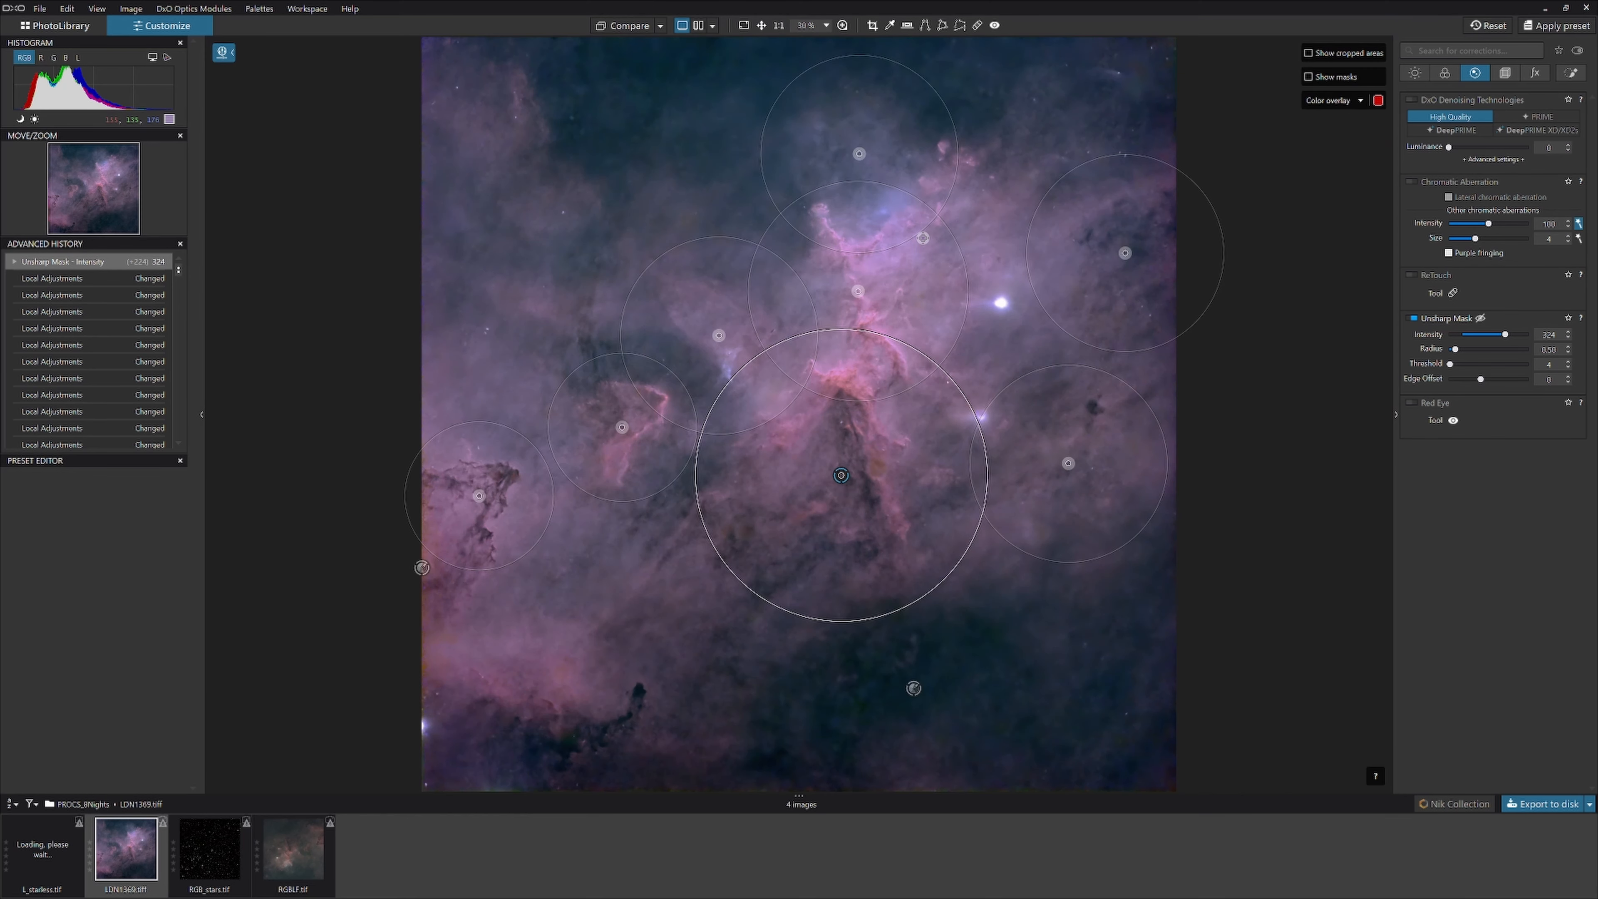